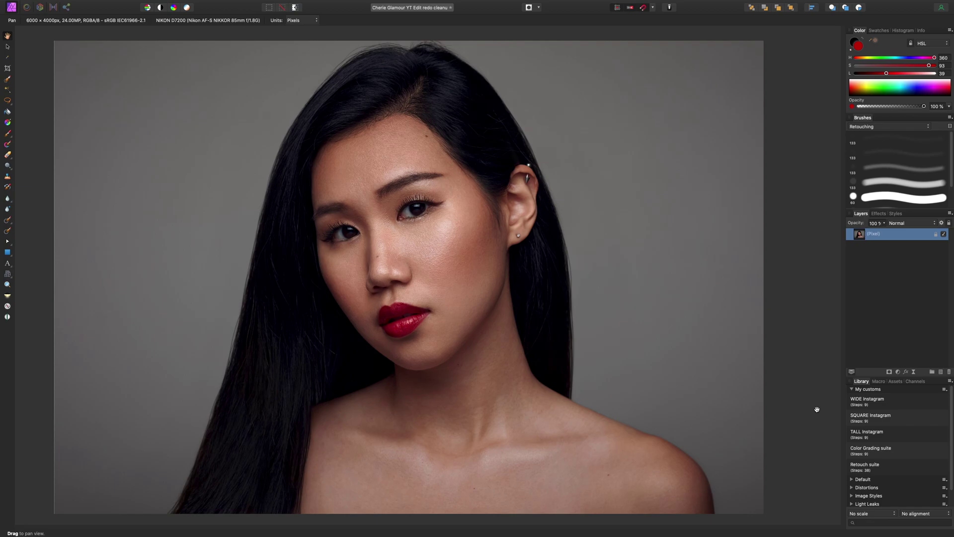
Bring up the macro recorder and check that Macro is enabled in the list of Studio panels
click(878, 464)
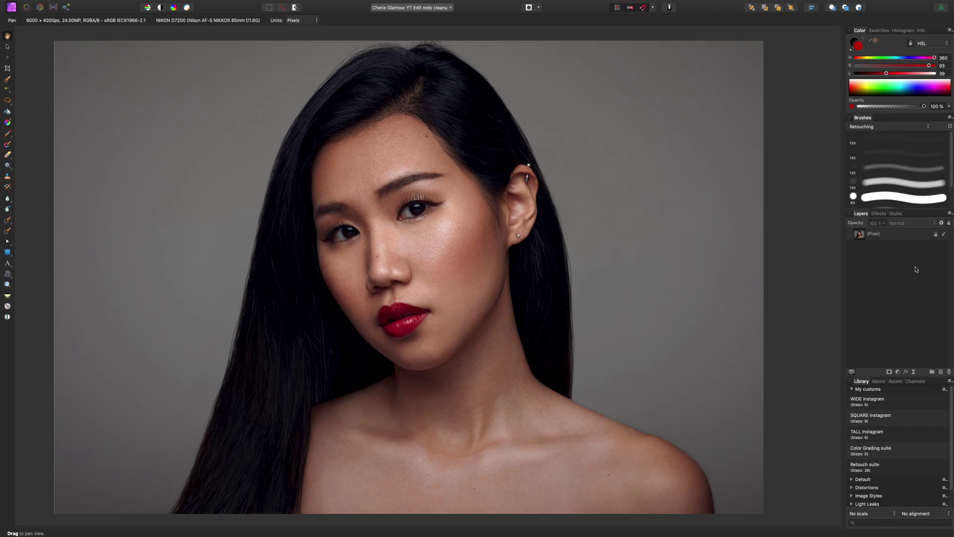
click(878, 382)
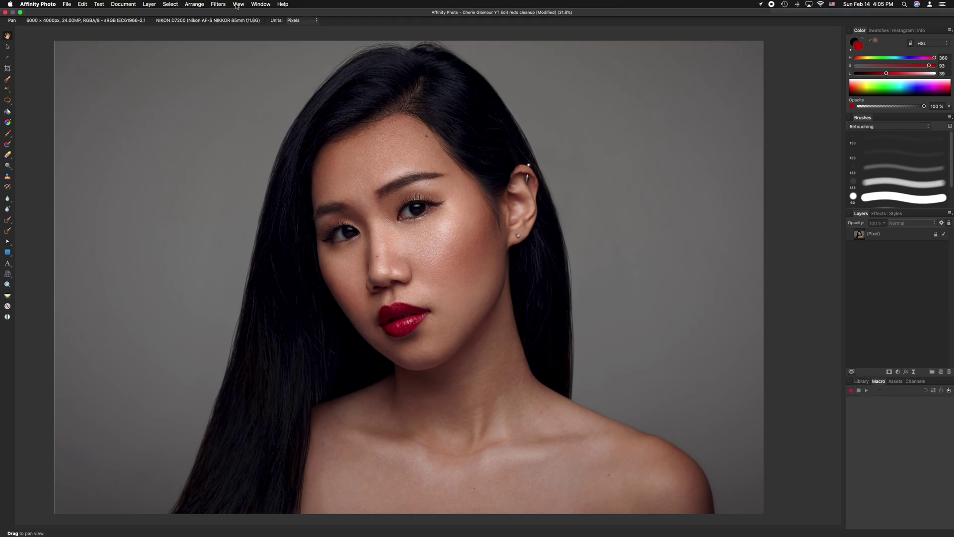
click(237, 5)
mouse_move(265, 155)
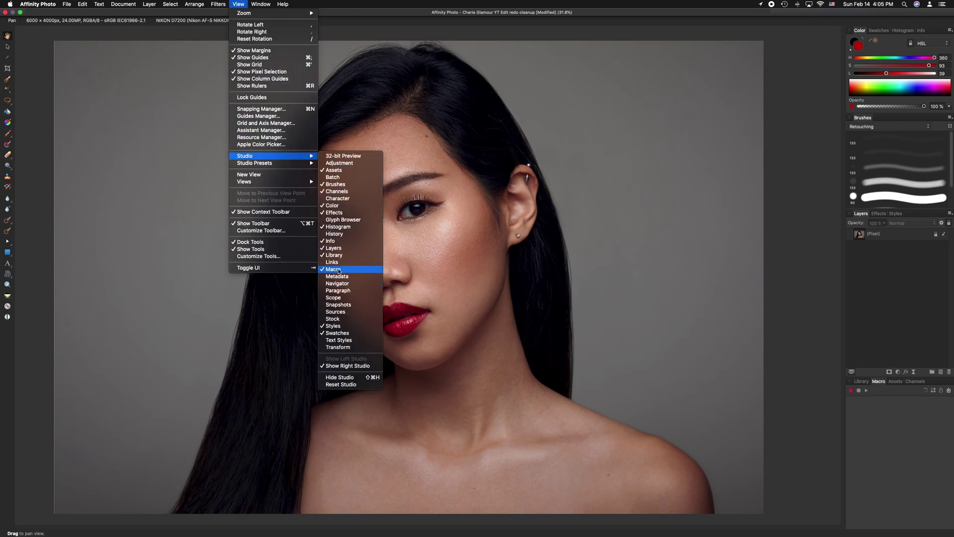
click(673, 335)
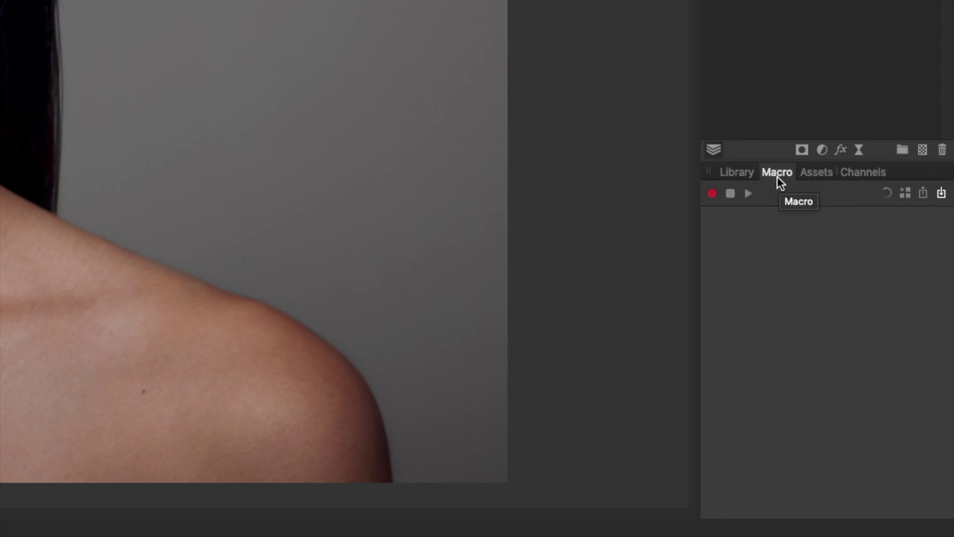
Check that Library is enabled among the Studio panels and return to the macro recorder
click(744, 175)
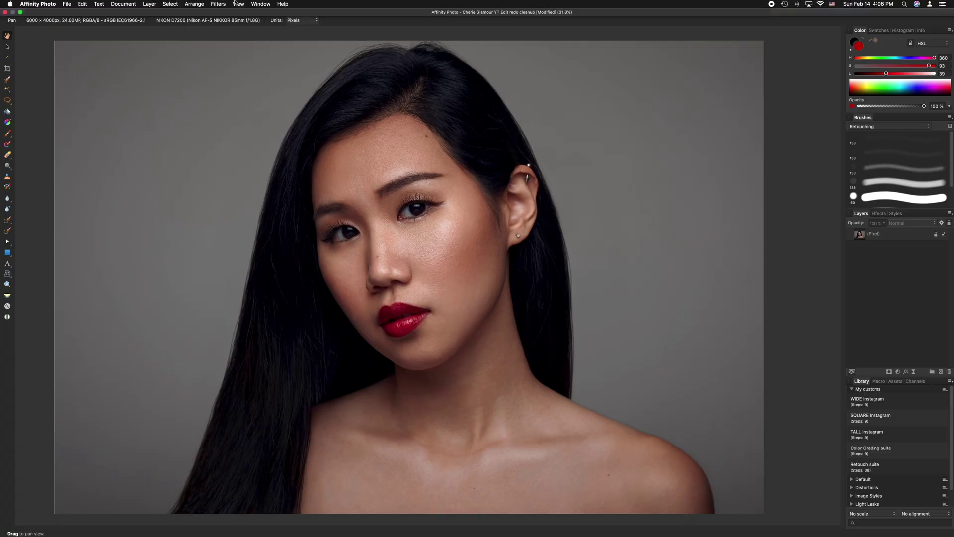
click(219, 4)
mouse_move(238, 4)
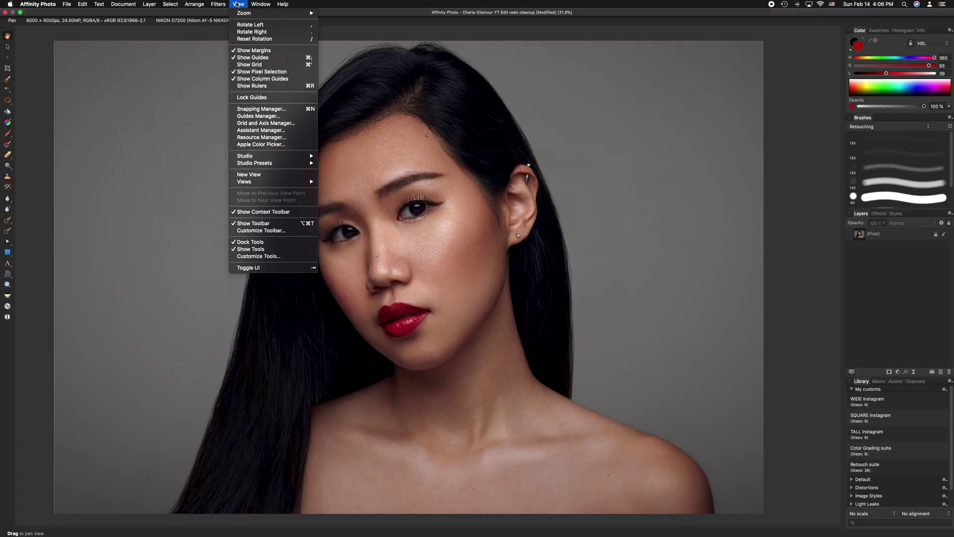
mouse_move(265, 156)
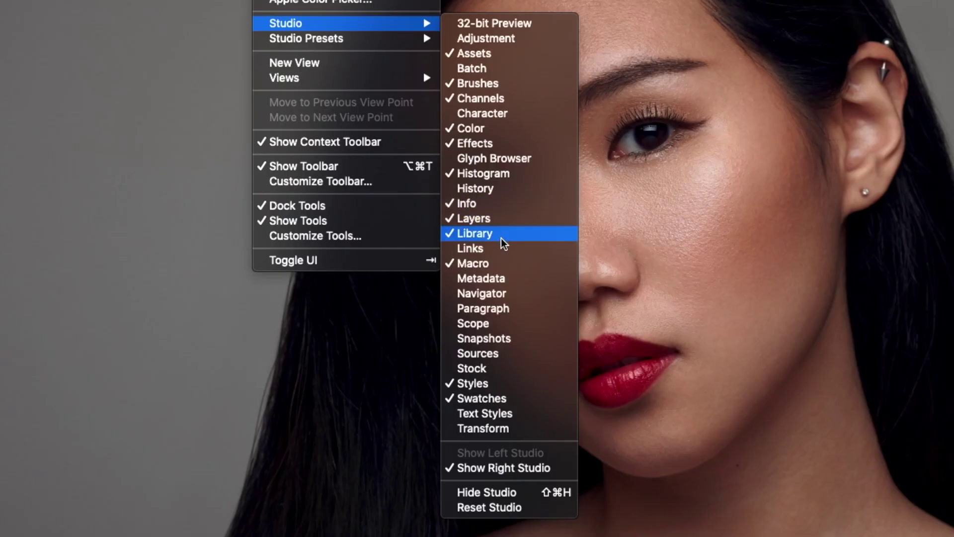
key(Escape)
click(877, 381)
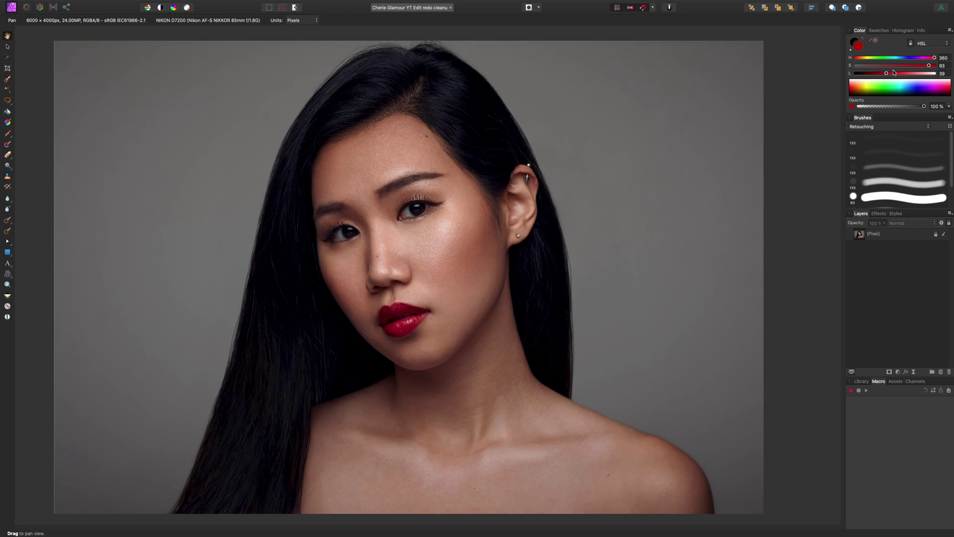
Try a solid black fill layer above the portrait, using lightness 0 and saturation 100, and delete it
drag(887, 73, 854, 73)
drag(929, 65, 939, 65)
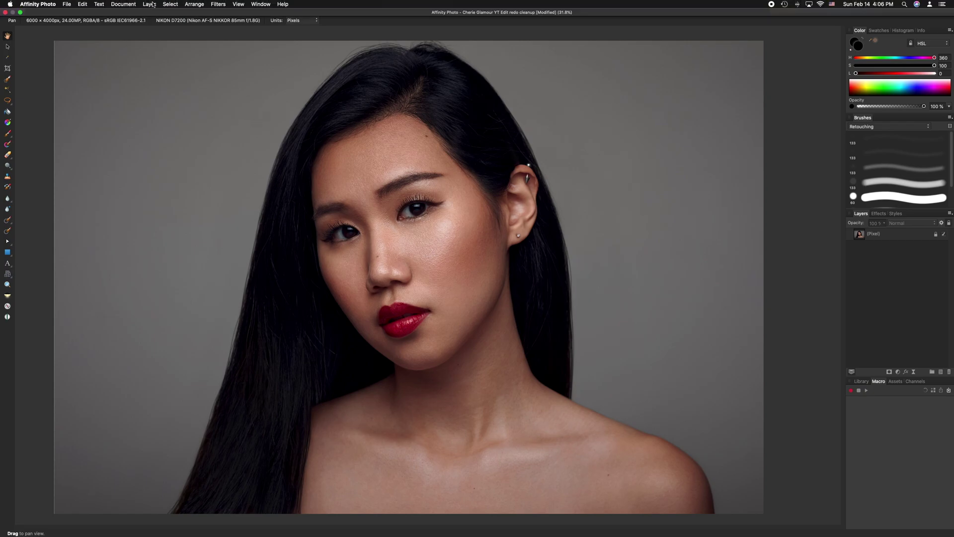
click(151, 4)
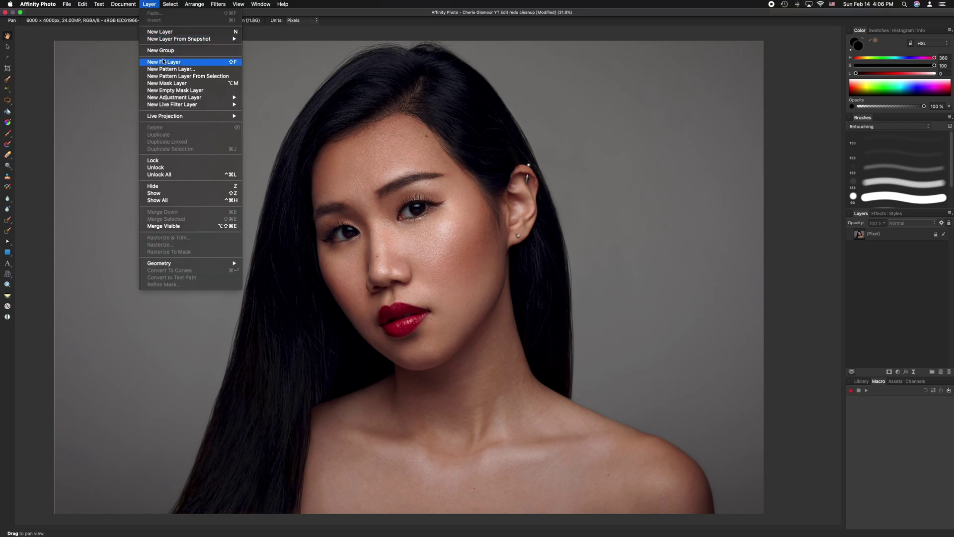
click(820, 104)
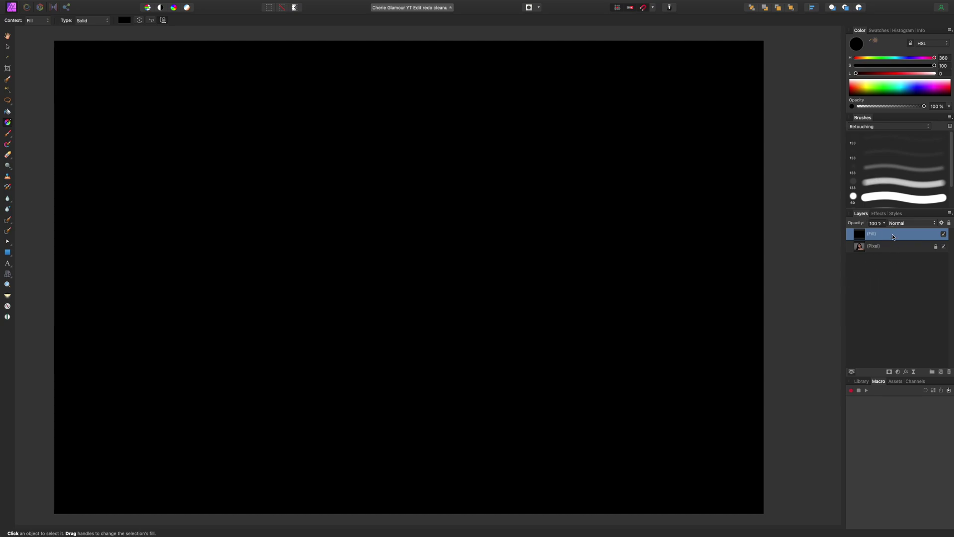
key(Delete)
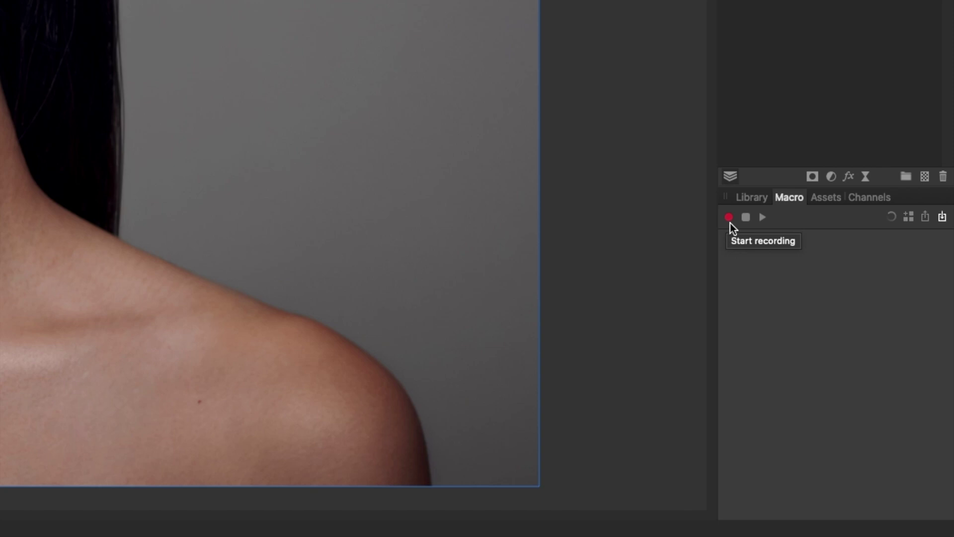
Start recording a macro, add a new pixel layer above the portrait and name it "Clean up"
click(852, 392)
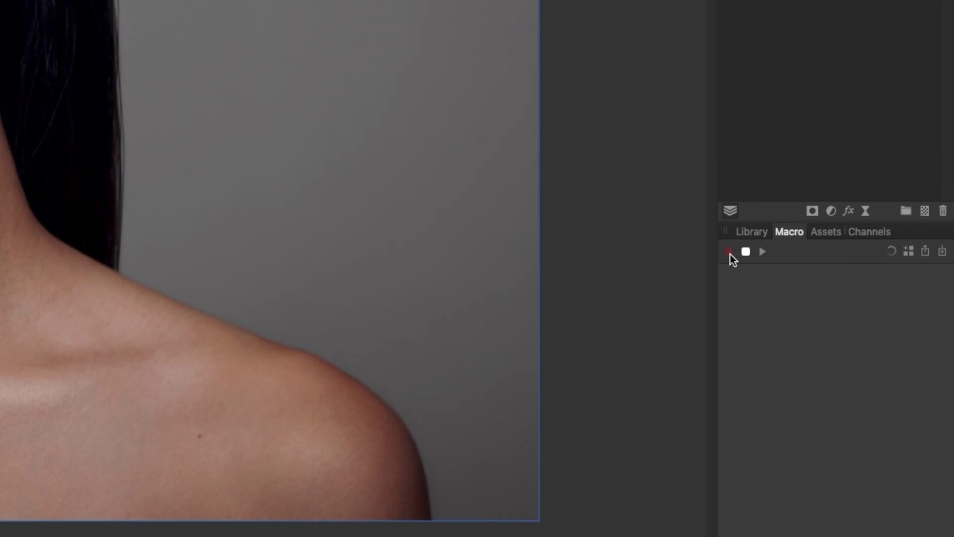
key(super+shift+n)
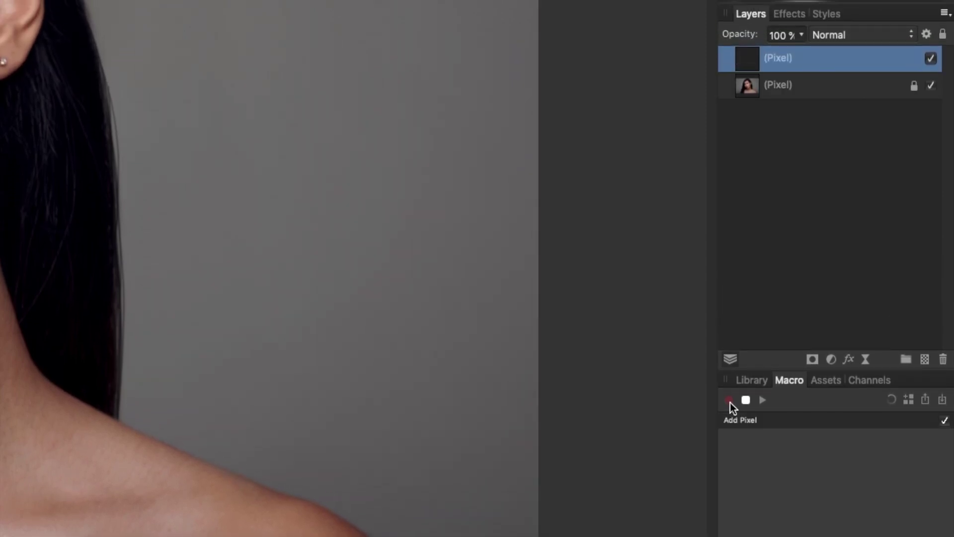
double_click(783, 56)
text(Clean up)
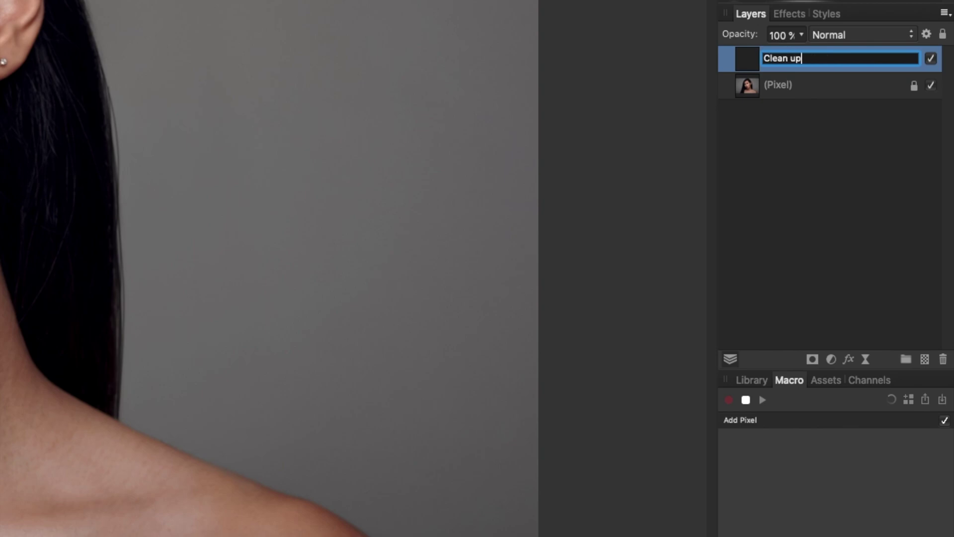
key(Return)
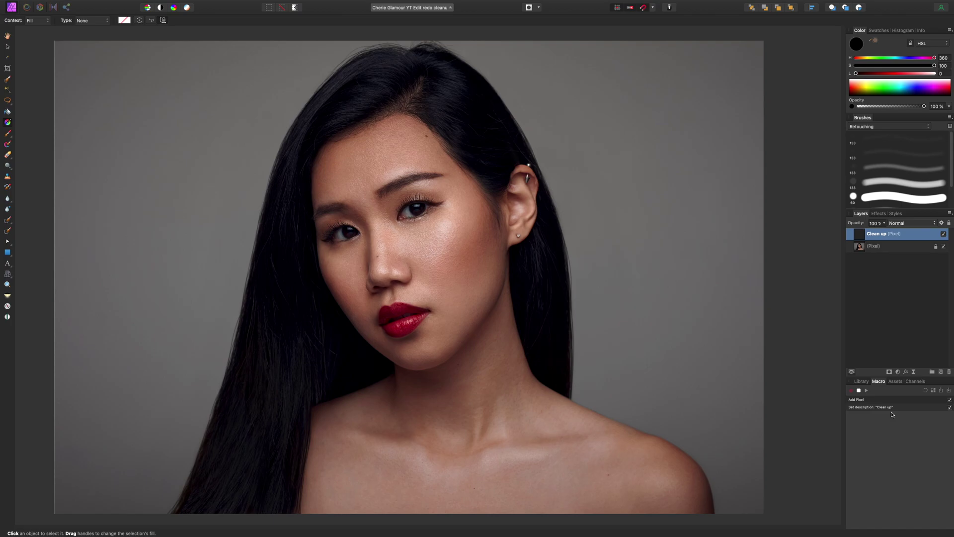
Add a Curves adjustment above the Clean up layer, raise its master midpoint to Y 0.63 and invert the layer's mask
click(898, 372)
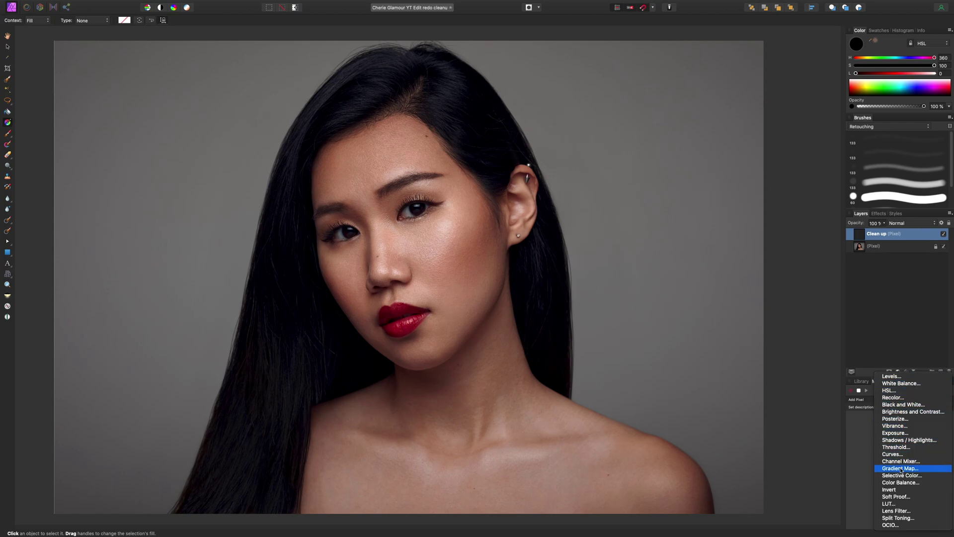
click(893, 454)
drag(761, 417, 762, 401)
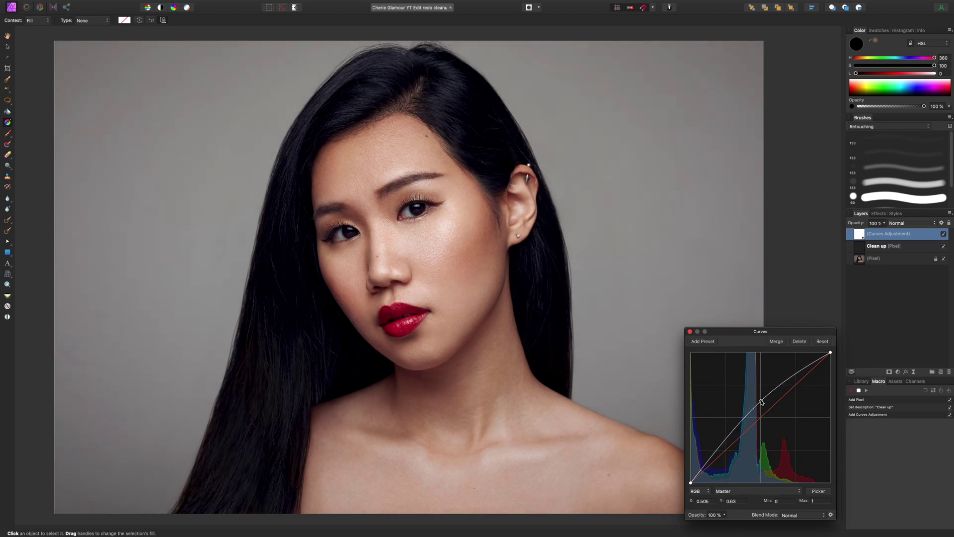
click(690, 331)
key(super+i)
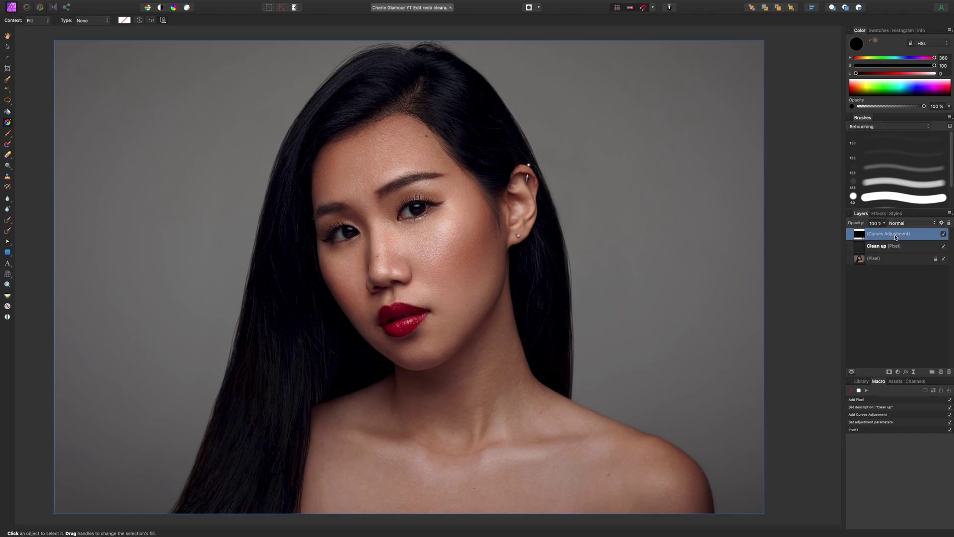
Rename the brightening Curves layer "Retouch Dodge"
double_click(896, 235)
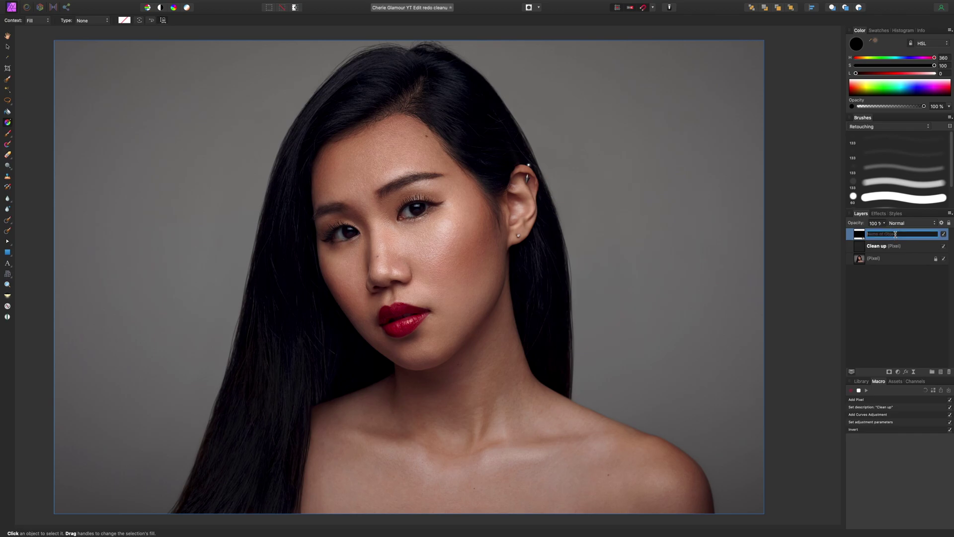
text(Retouch Dodge)
key(Return)
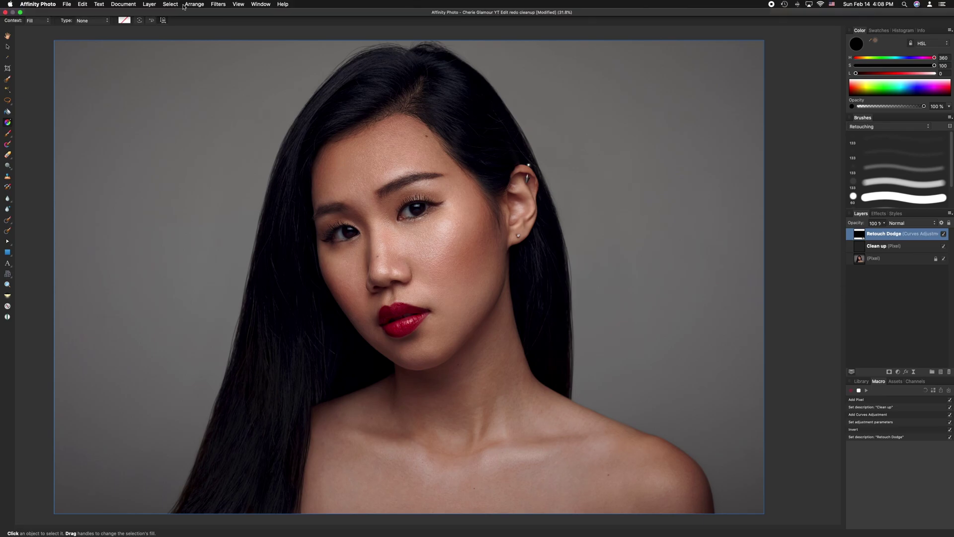
Group the Retouch Dodge layer and name the group "Retouching D&B"
click(192, 4)
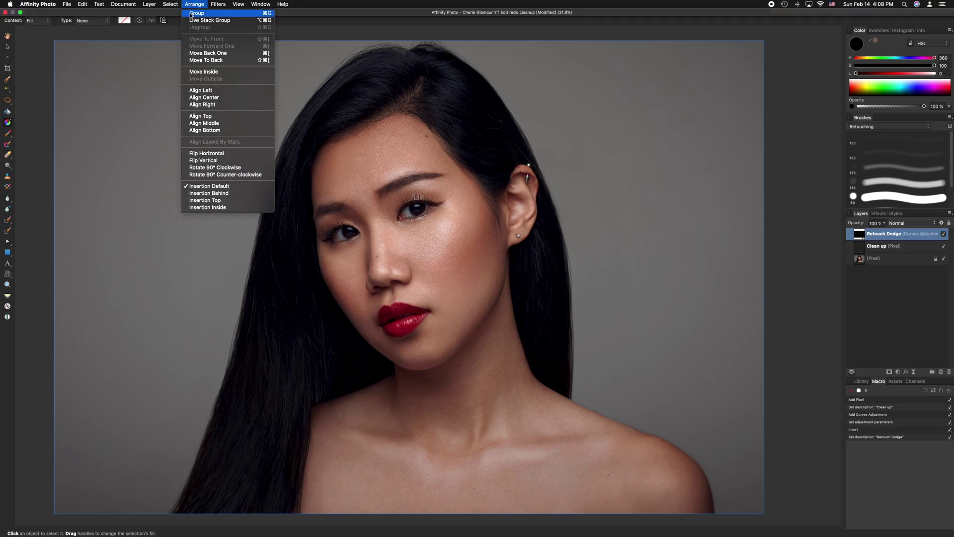
click(191, 14)
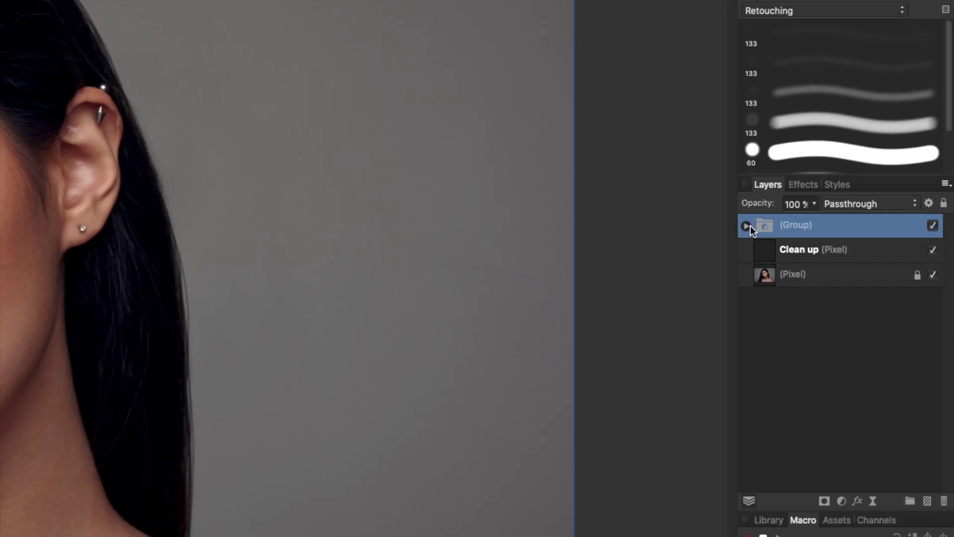
click(747, 226)
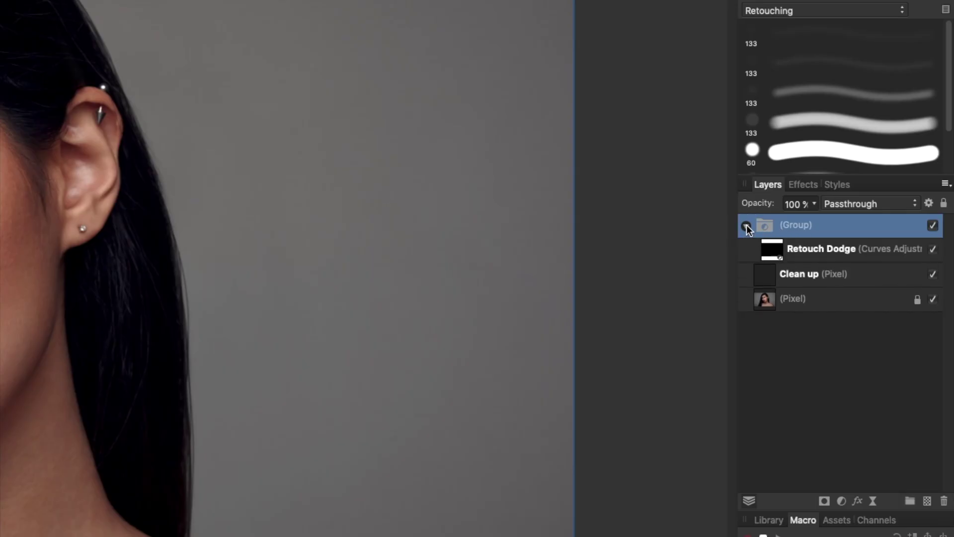
click(747, 226)
click(806, 229)
double_click(806, 227)
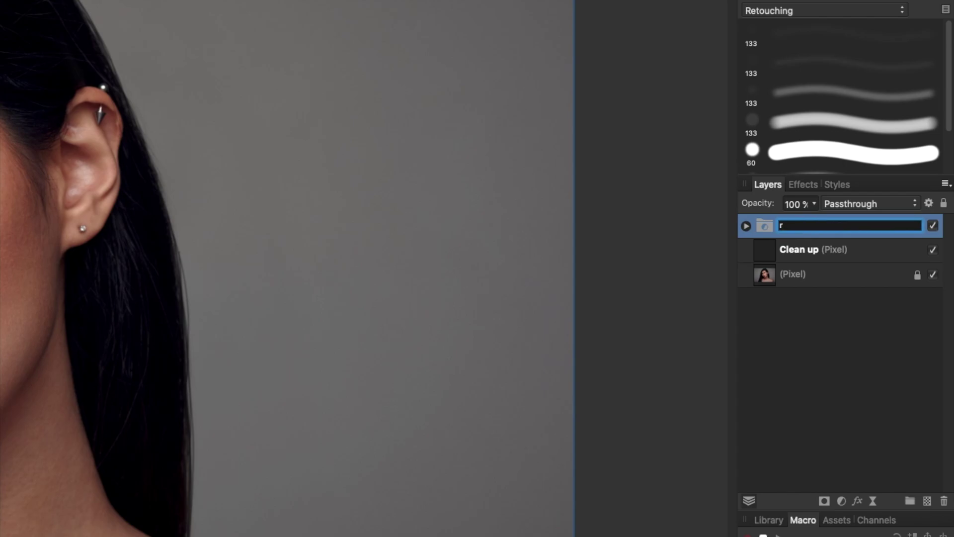
text(Retouching D&B)
key(Return)
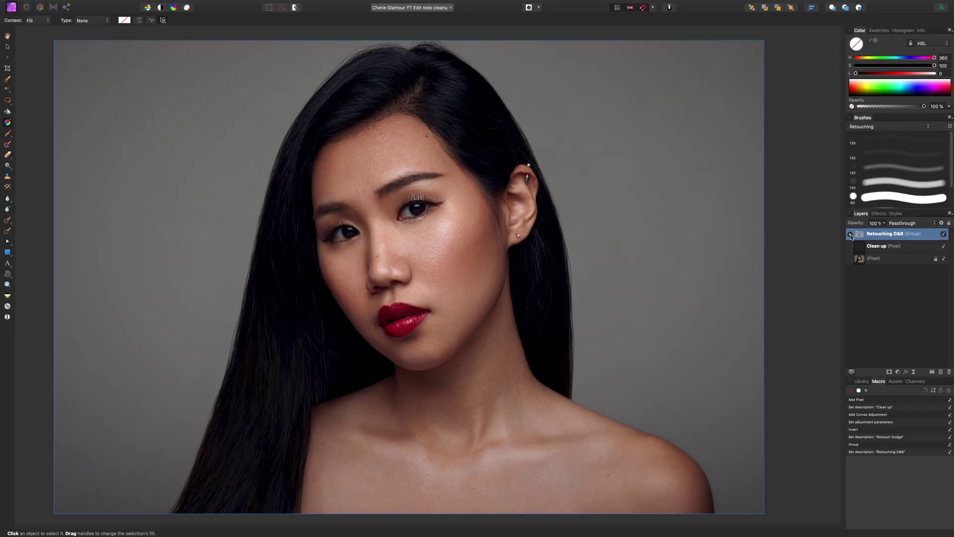
Expand the Retouching D&B group and select the Retouch Dodge layer using the "Select child number 1" option
click(850, 235)
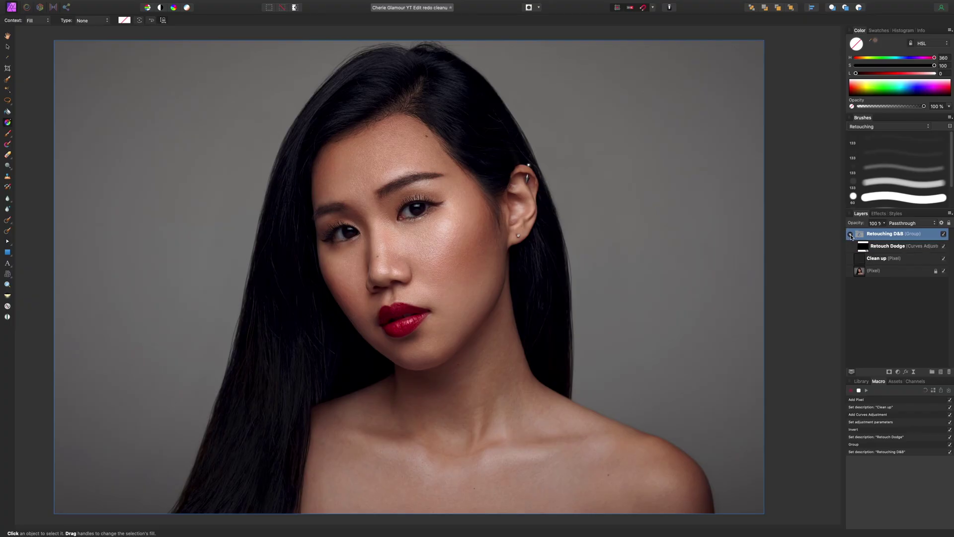
click(888, 249)
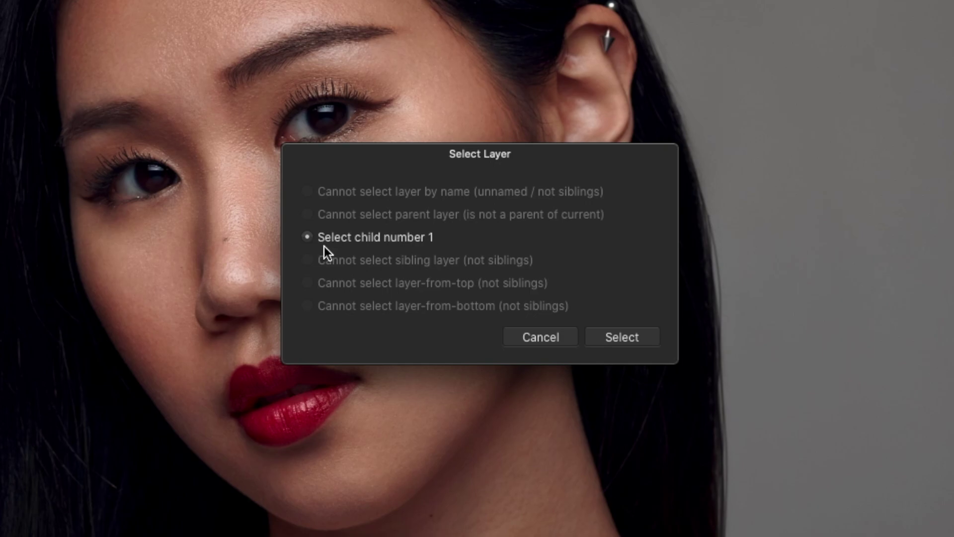
click(644, 339)
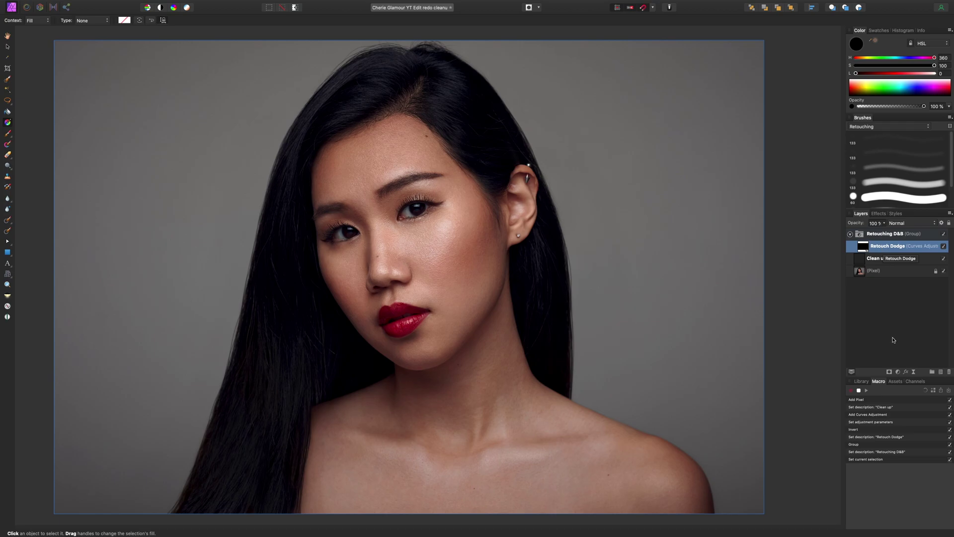
Add a Curves adjustment above Retouch Dodge inside the group, lower its master midpoint to Y 0.367 and invert the mask
click(897, 372)
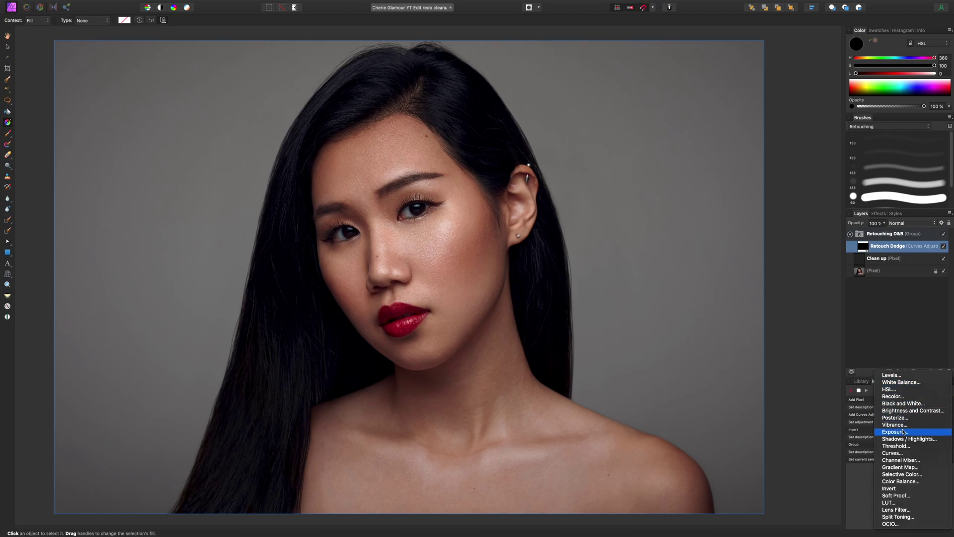
click(901, 455)
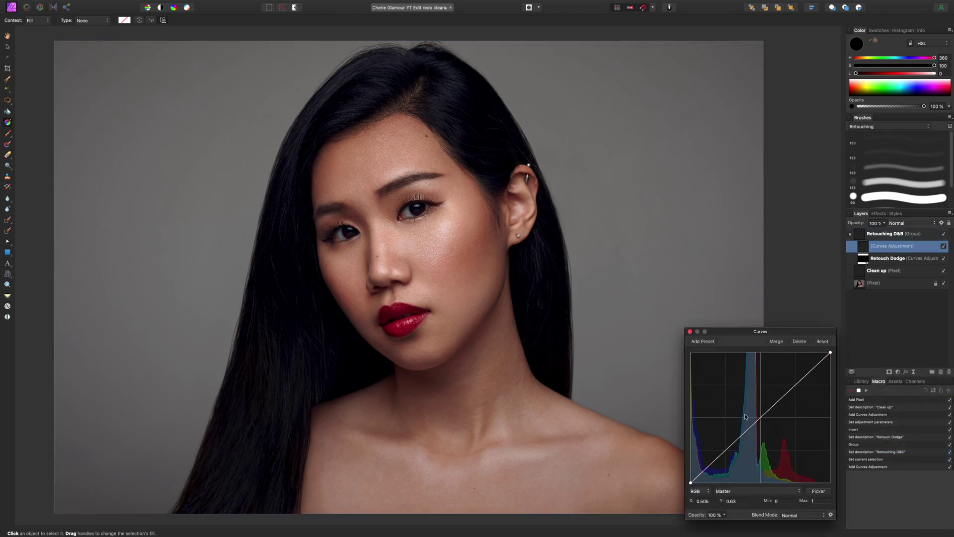
drag(761, 421, 760, 435)
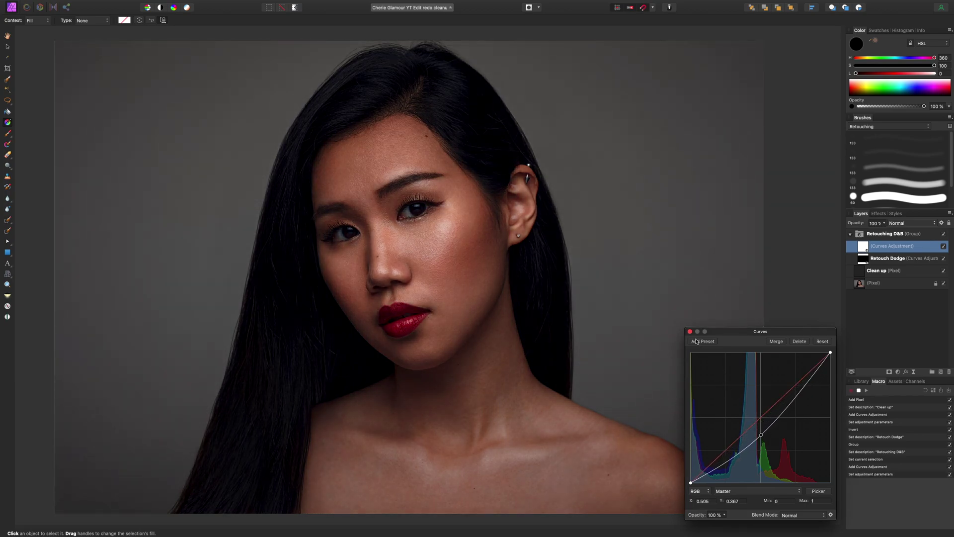
click(690, 332)
key(super+i)
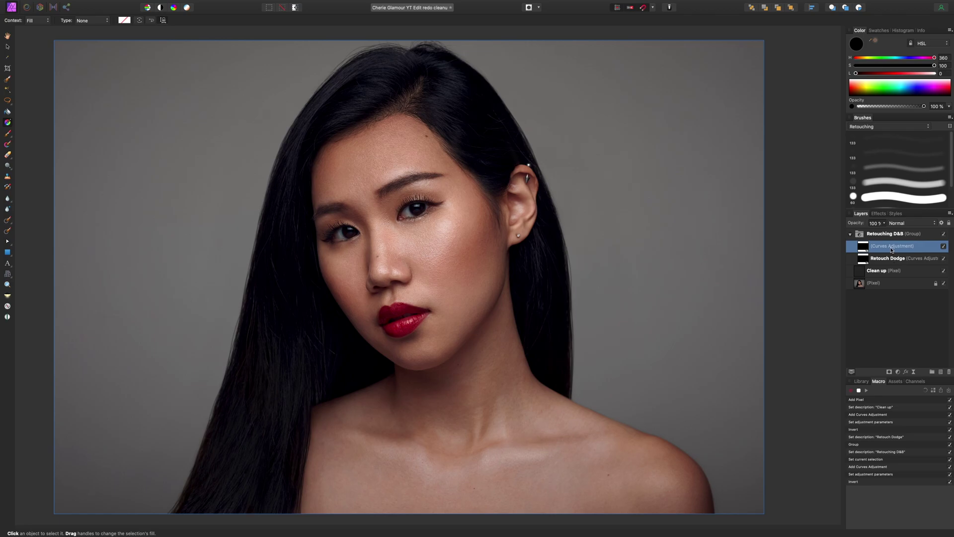
Rename the darkening Curves layer "Retouch Burn"
double_click(891, 246)
text(Retouch Burn)
key(Return)
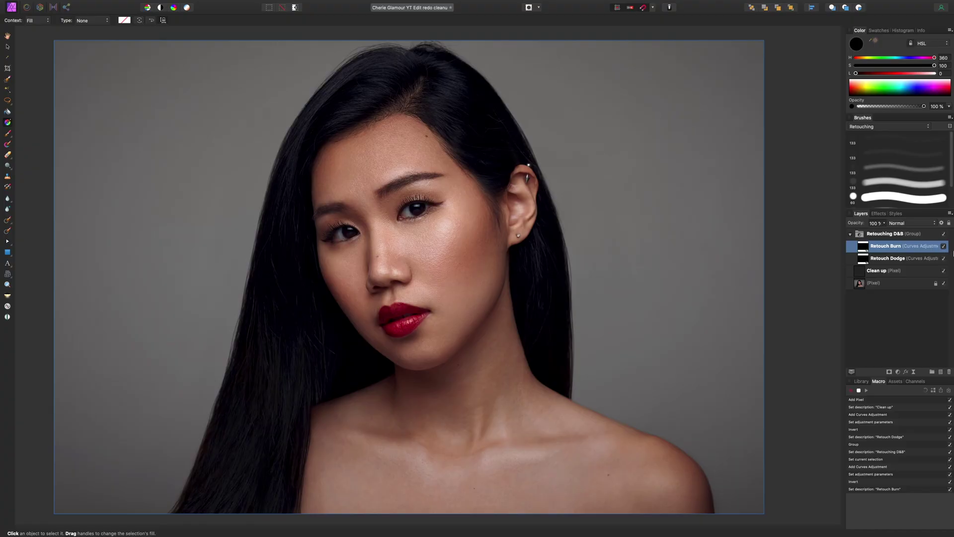
Select the Retouching D&B group using the "Select parent layer" option and collapse it
click(877, 234)
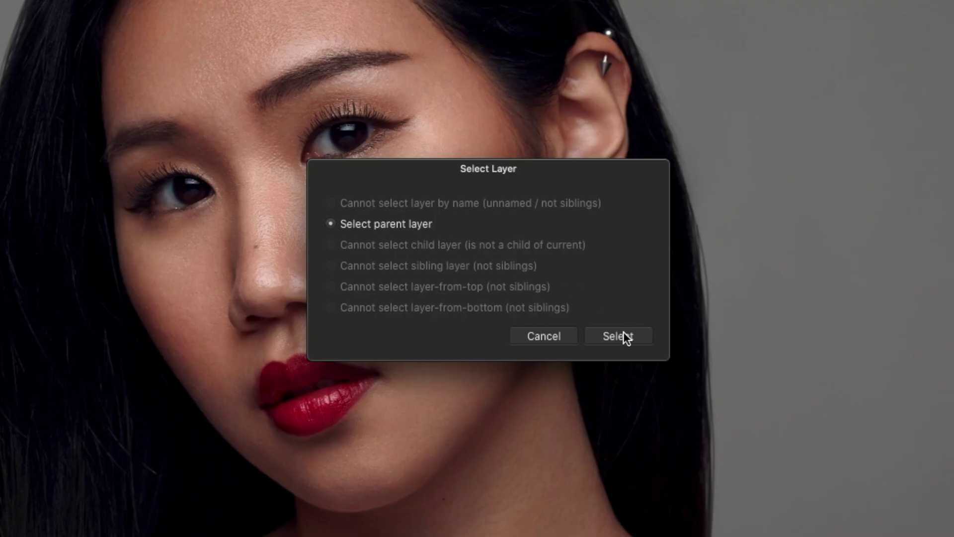
click(623, 333)
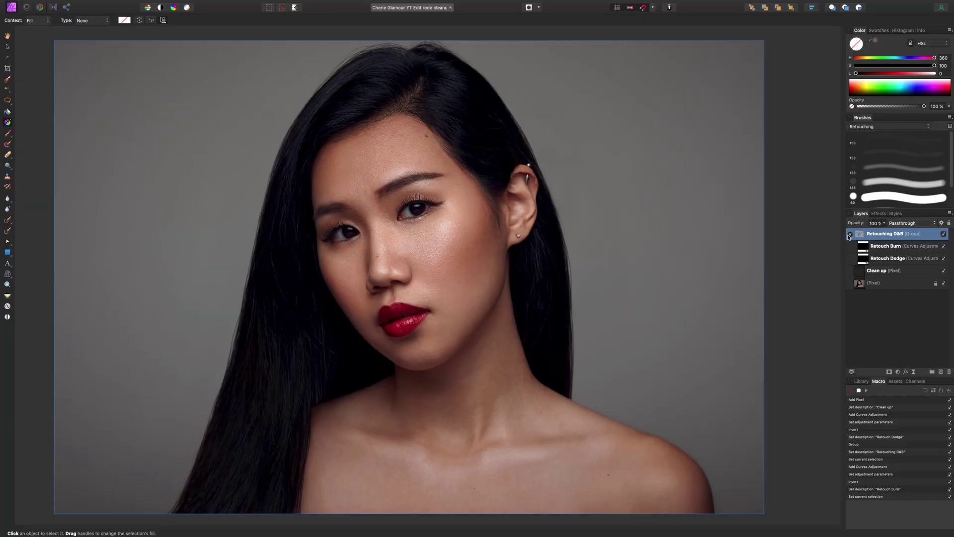
click(849, 235)
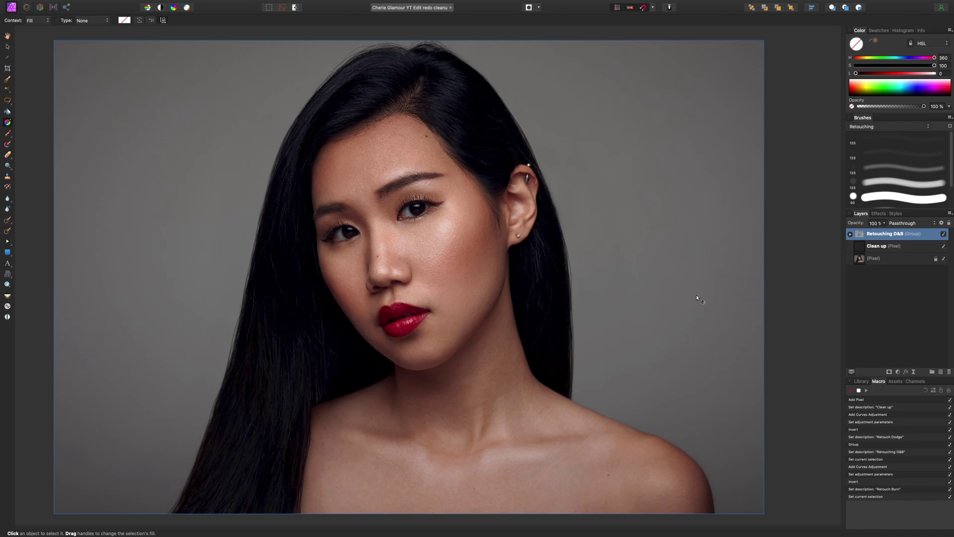
Add a black fill layer above the Retouching D&B group and set its blend mode to Color
click(151, 4)
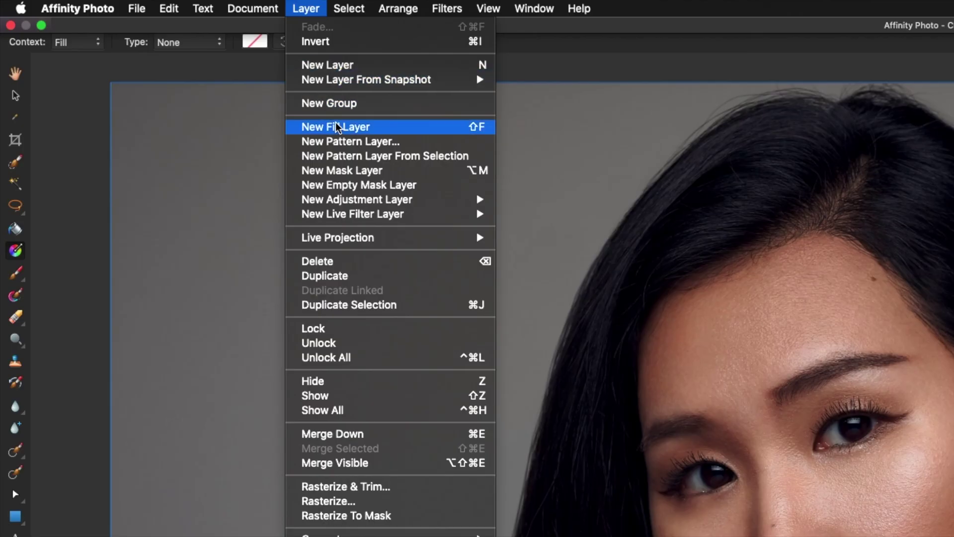
click(164, 62)
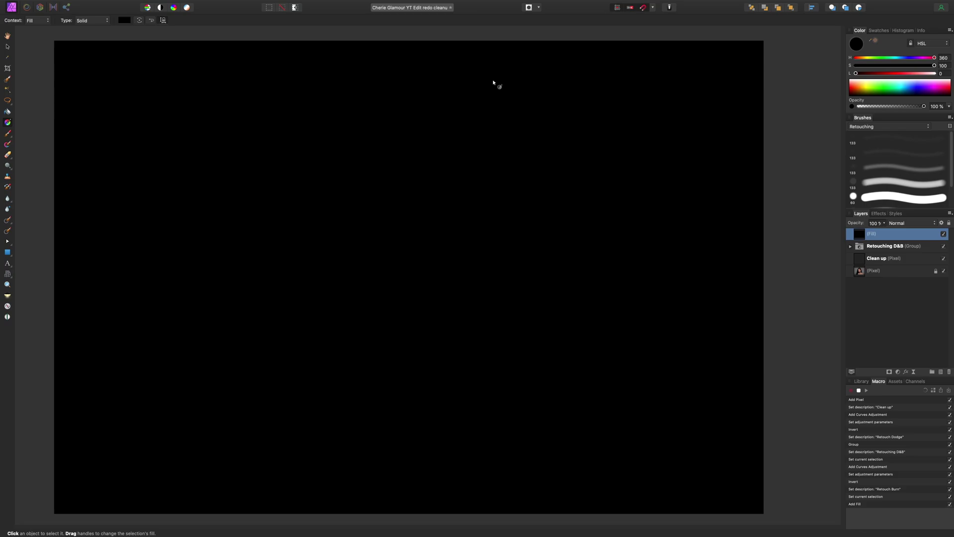
click(902, 74)
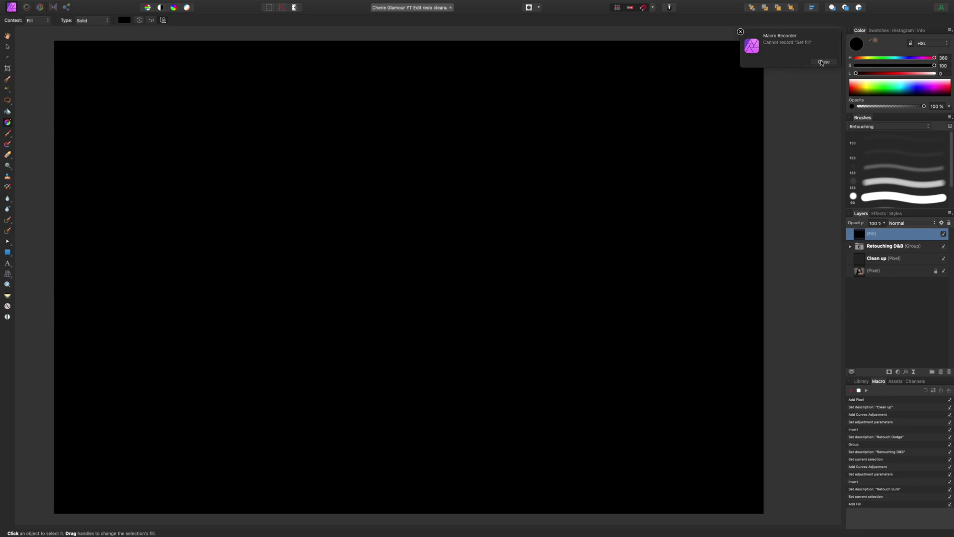
click(822, 62)
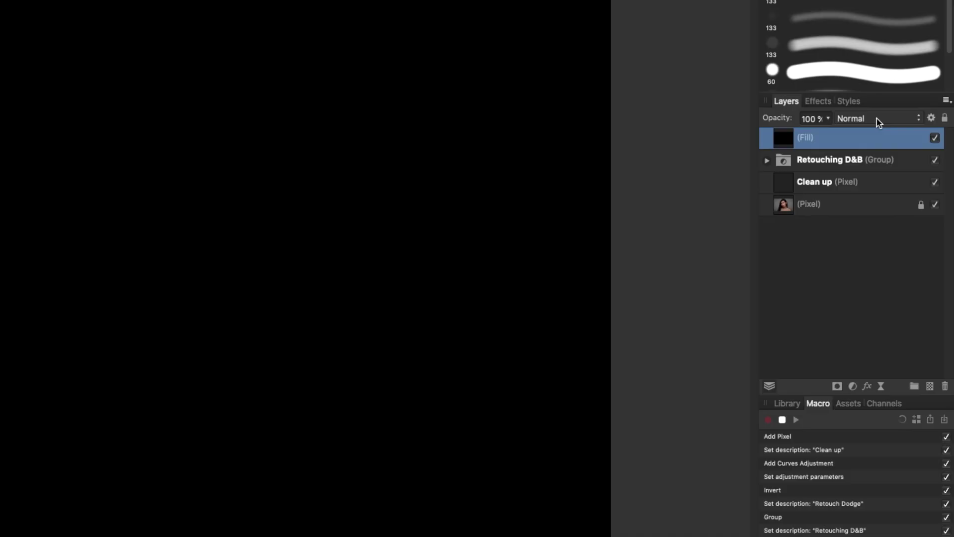
click(878, 120)
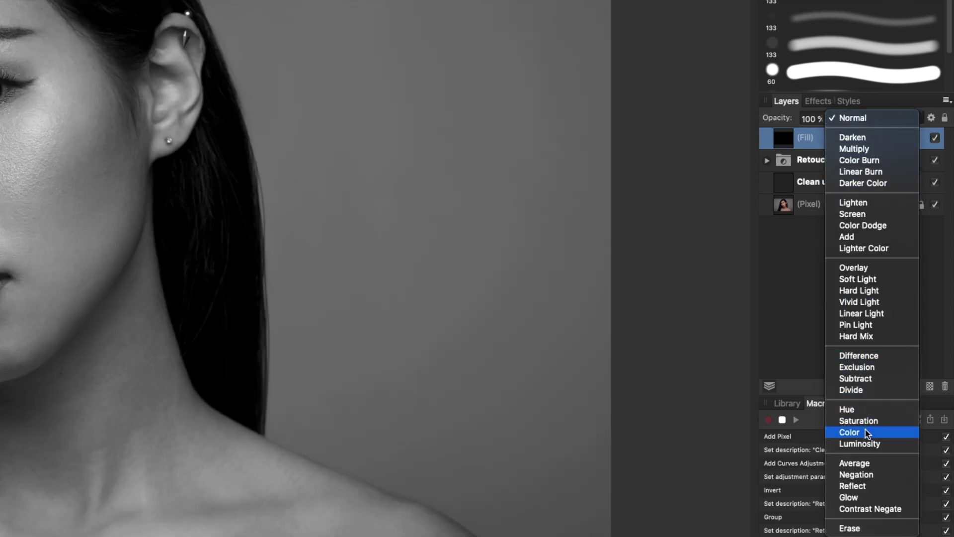
click(867, 433)
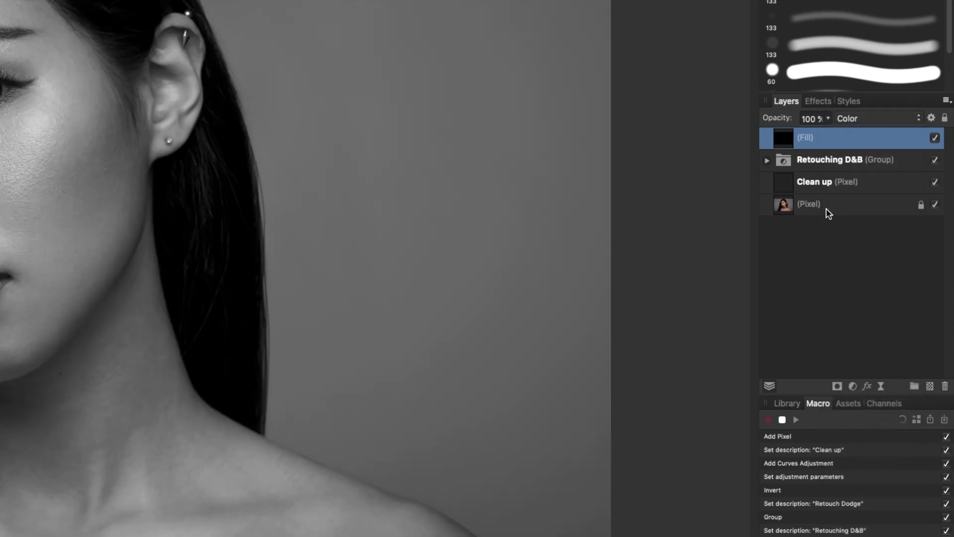
Rename the fill layer "Black & White helper"
double_click(809, 139)
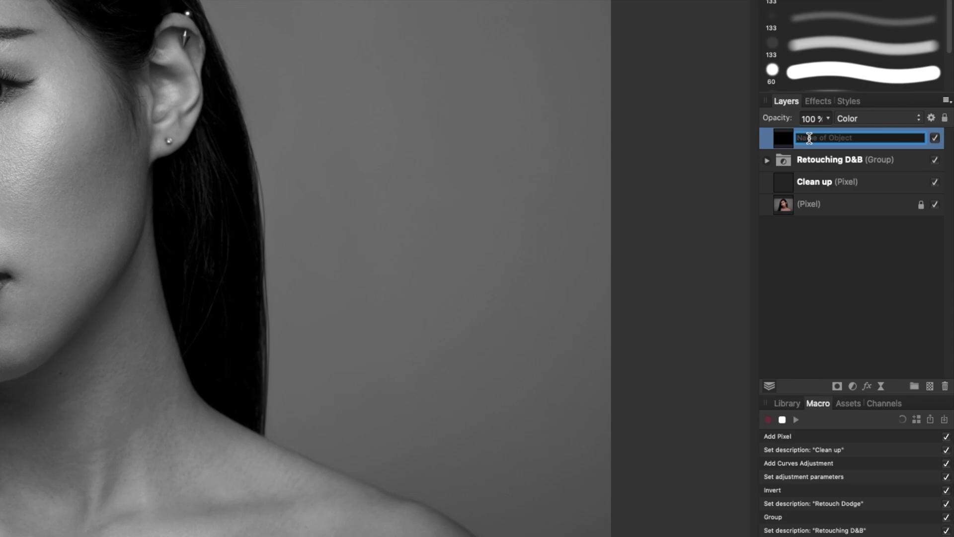
text(Black & Whic)
key(BackSpace)
text(te helper)
key(Return)
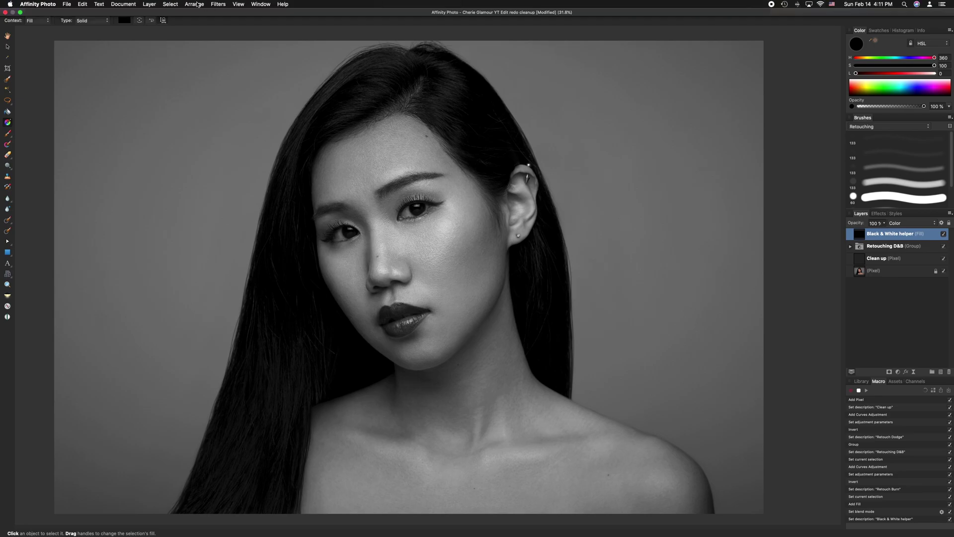
Group the Black & White helper layer under the name "Helpers" and hide the group
click(194, 4)
click(197, 13)
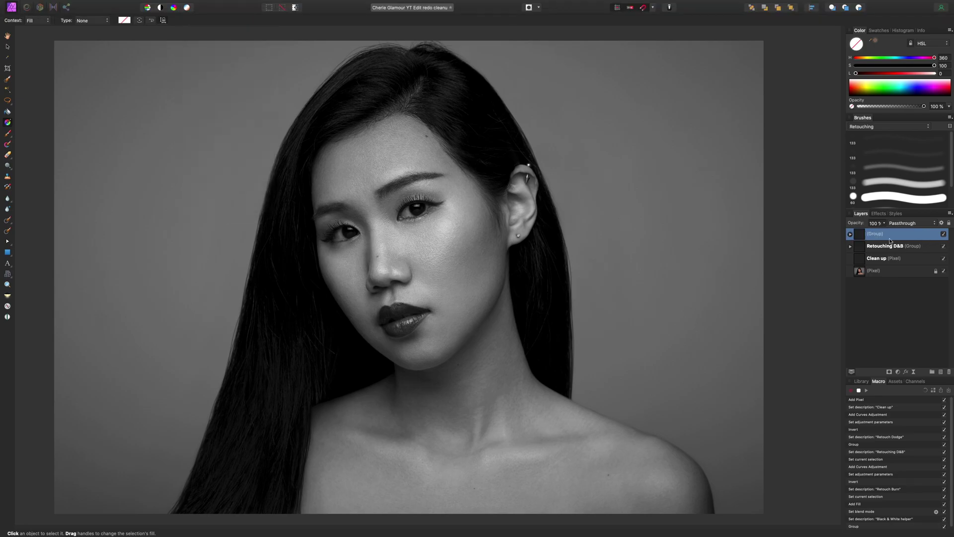
double_click(882, 234)
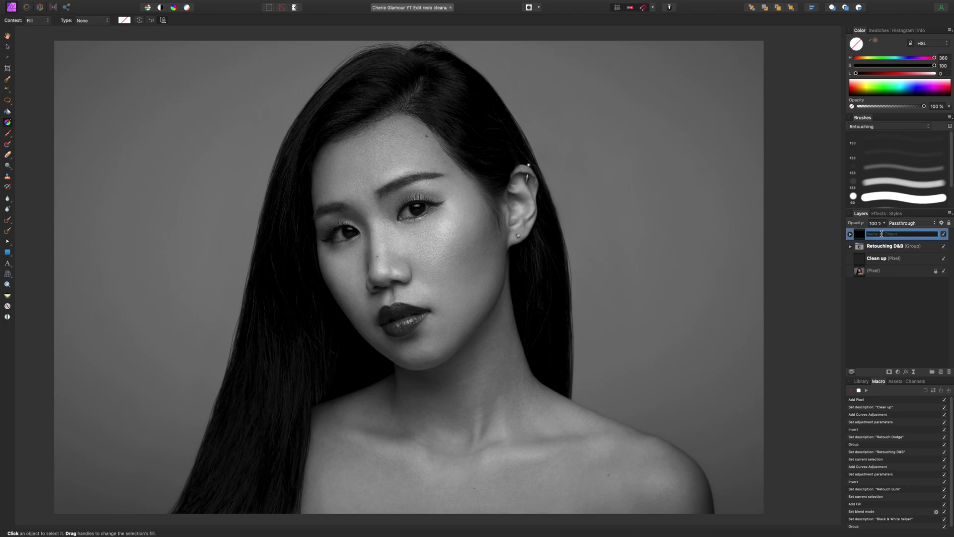
text(Helpers)
key(Return)
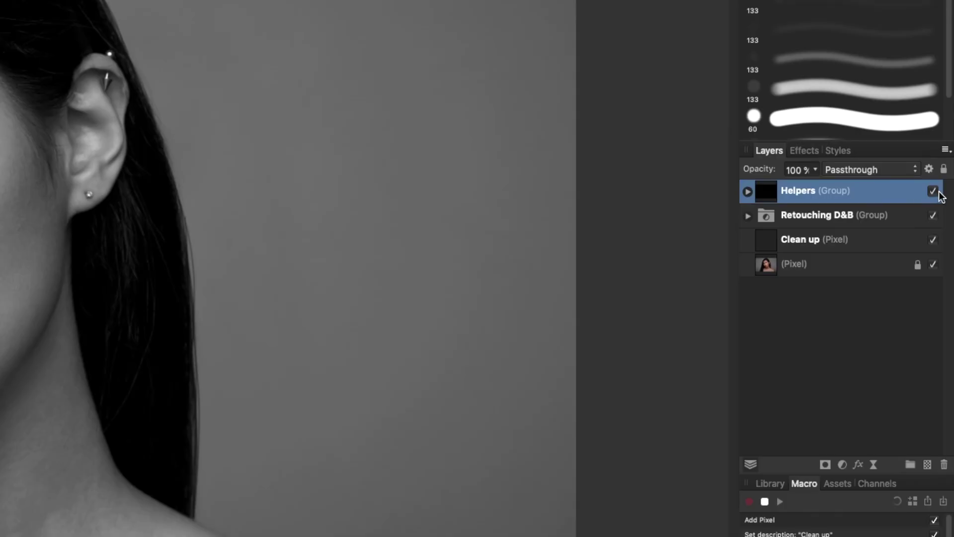
click(944, 234)
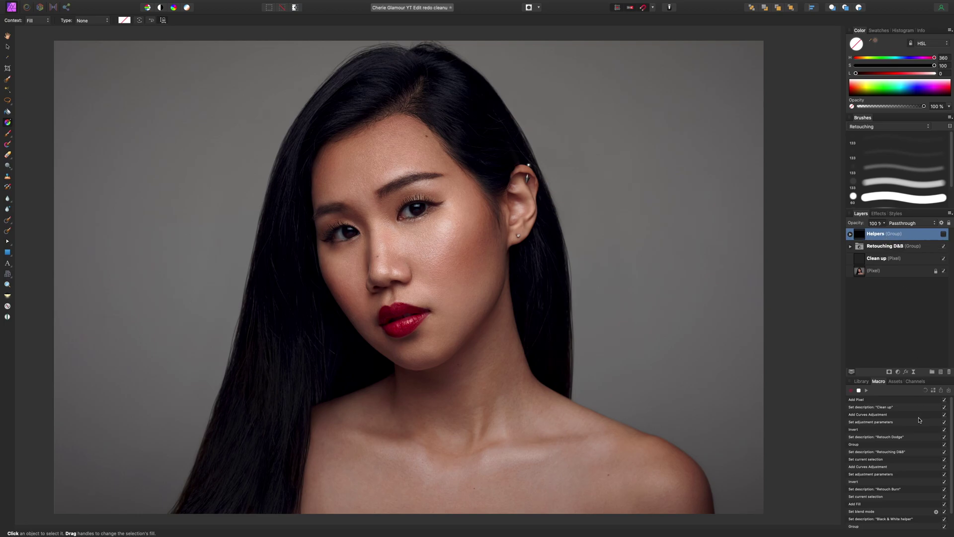
Add a Curves adjustment above the Helpers group and shape a contrast-boosting S-curve with its lower point at about X 0.349, Y 0.219
click(898, 372)
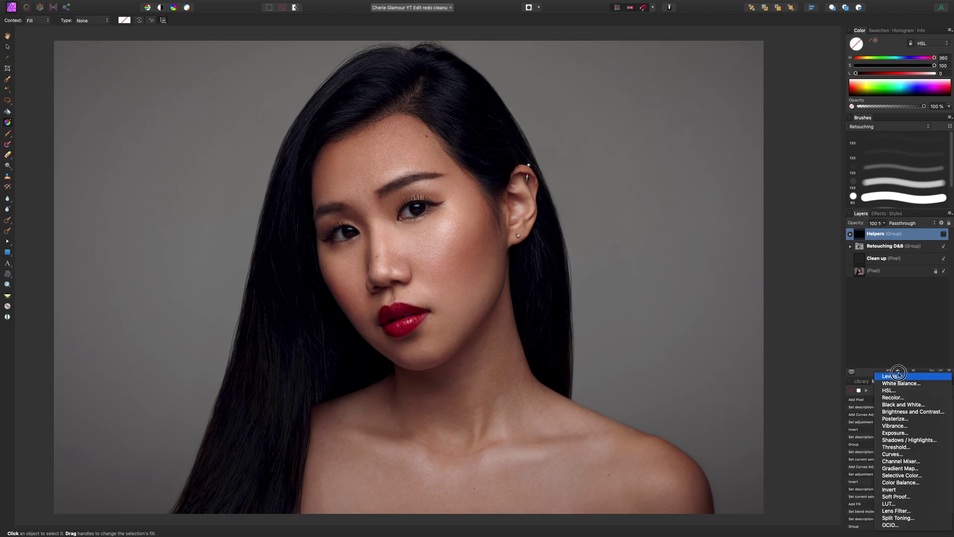
click(904, 454)
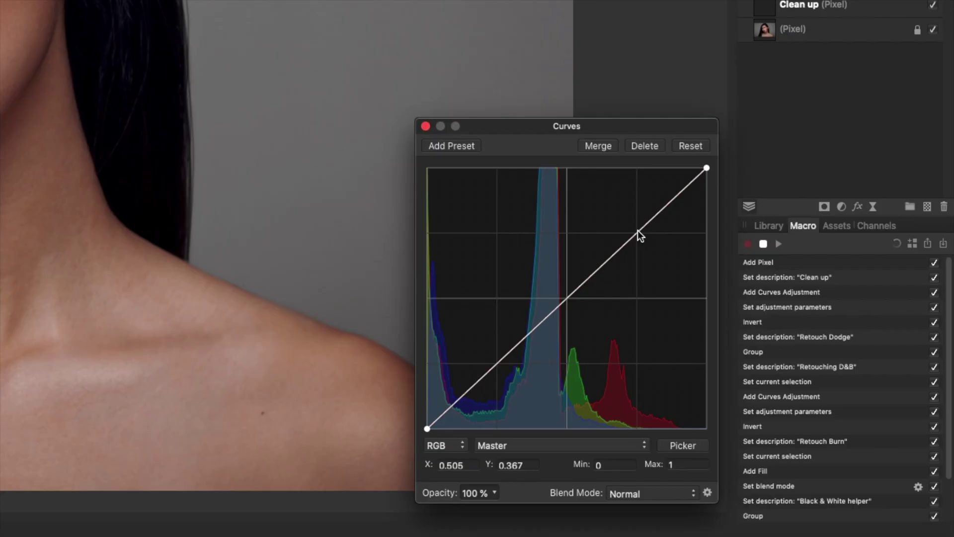
drag(795, 384, 794, 376)
drag(633, 216, 628, 210)
drag(499, 342, 521, 371)
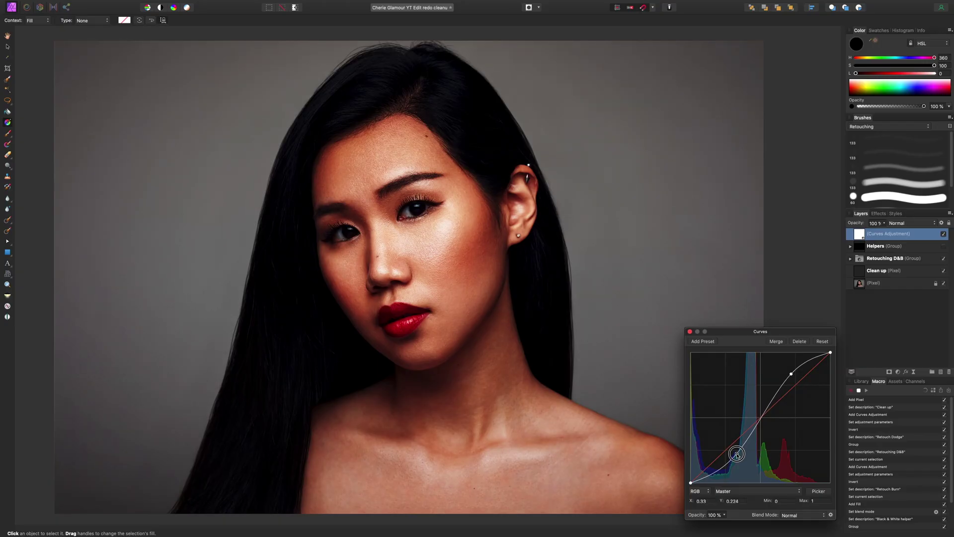
drag(737, 454, 739, 454)
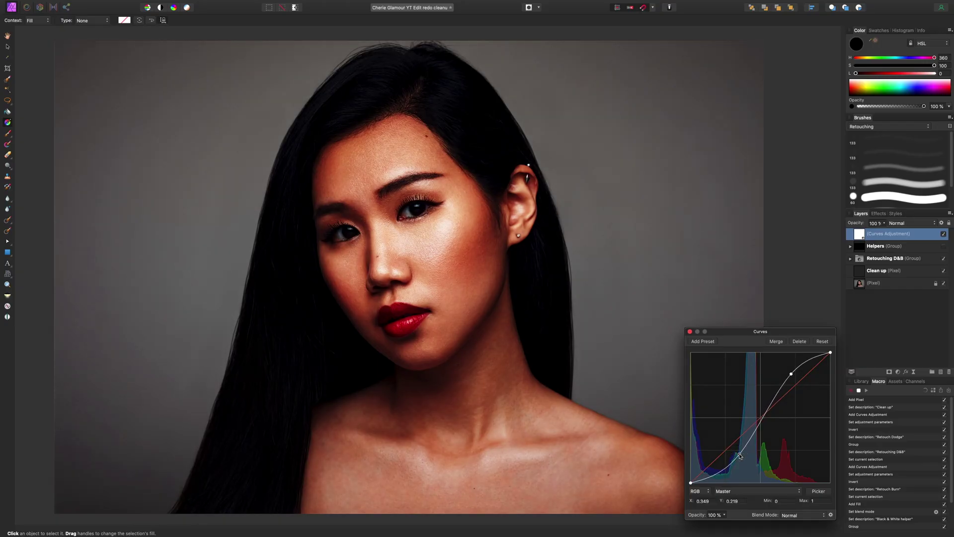
click(690, 332)
Rename the S-curve adjustment layer "Contrast helper"
double_click(894, 234)
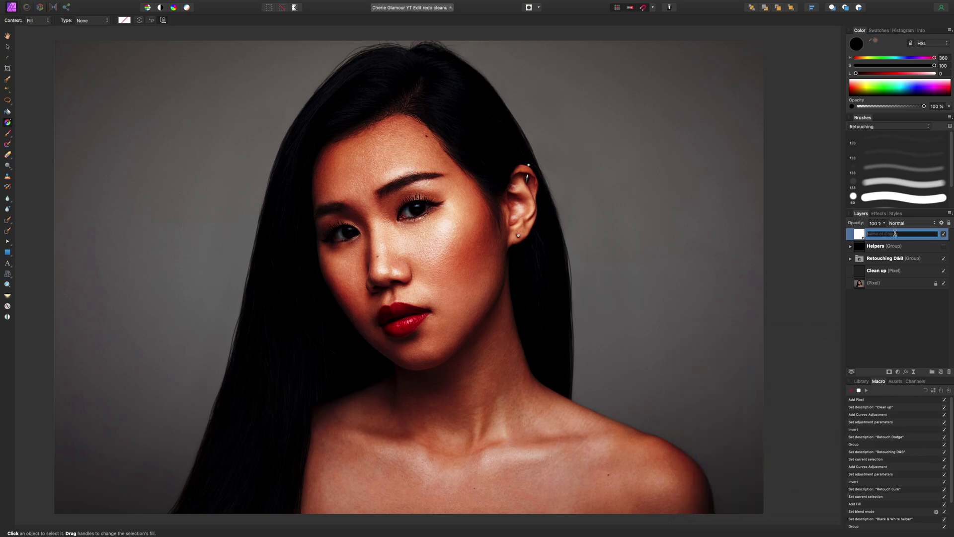
text(Contrast helper)
key(Return)
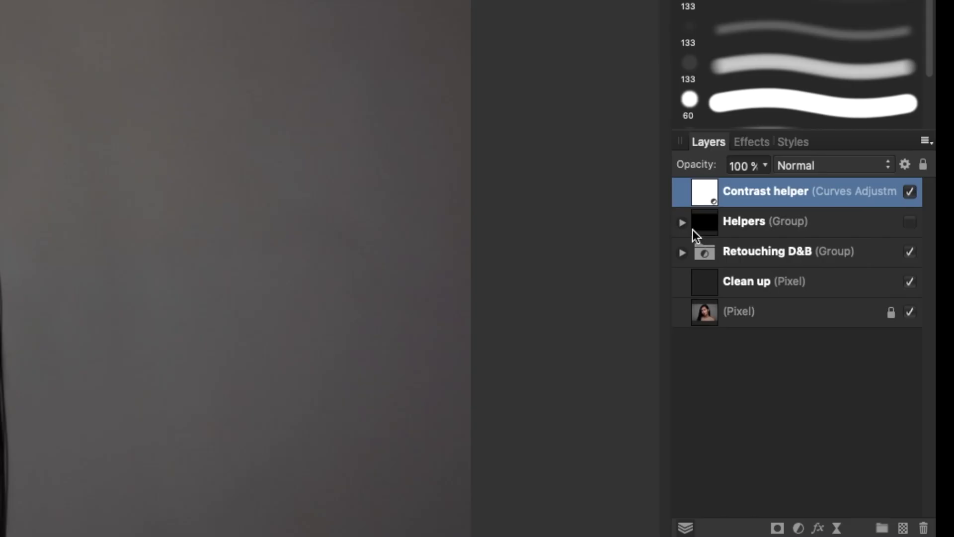
Move the Contrast helper layer inside the Helpers group, then select the group using the "Select parent layer" option
click(850, 246)
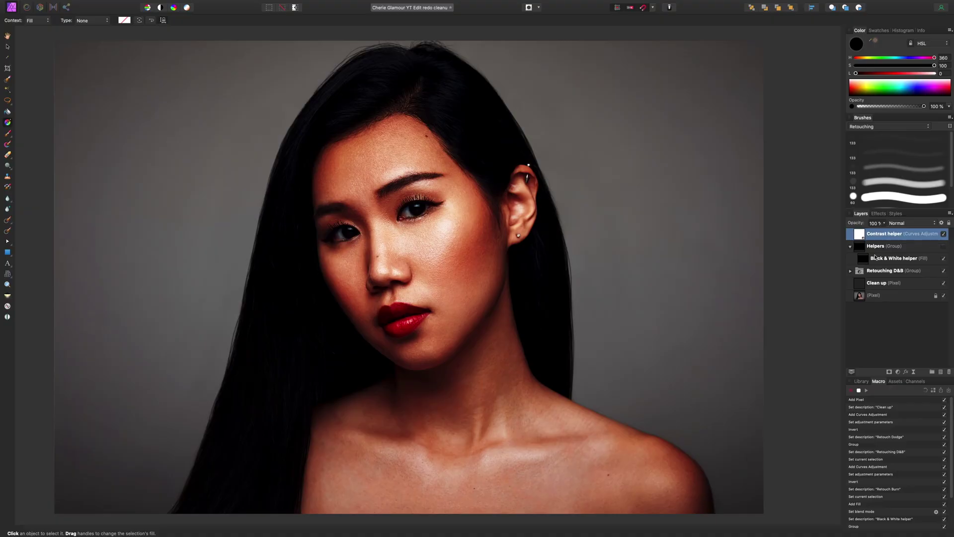
click(195, 4)
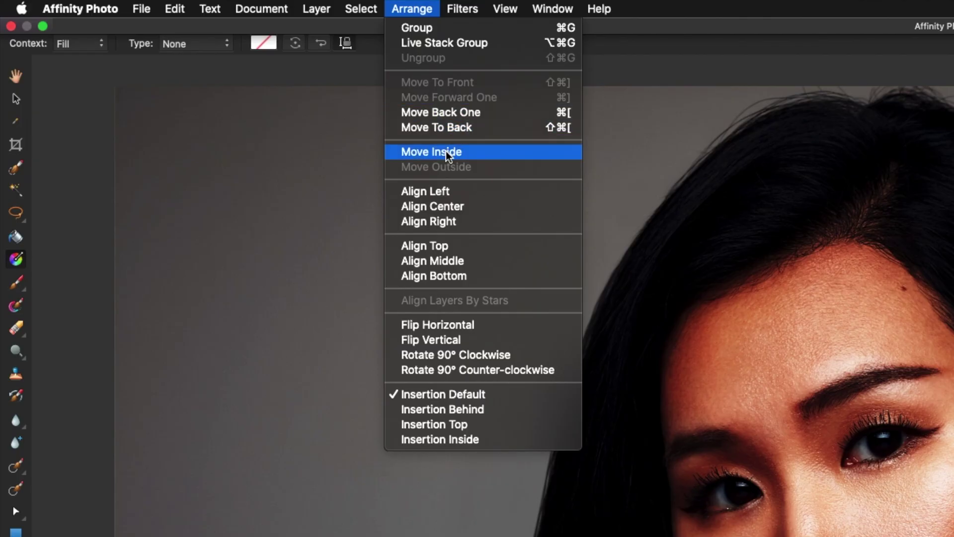
click(445, 151)
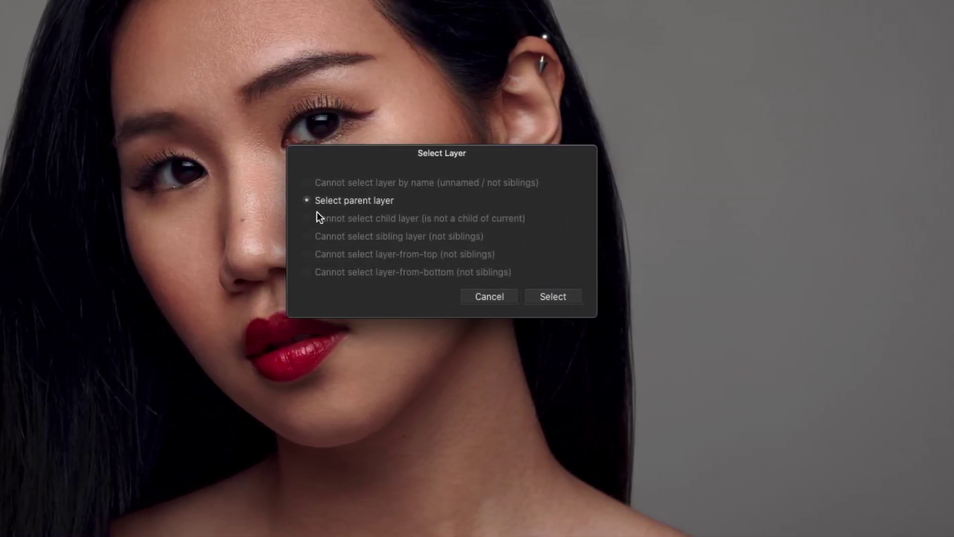
click(558, 300)
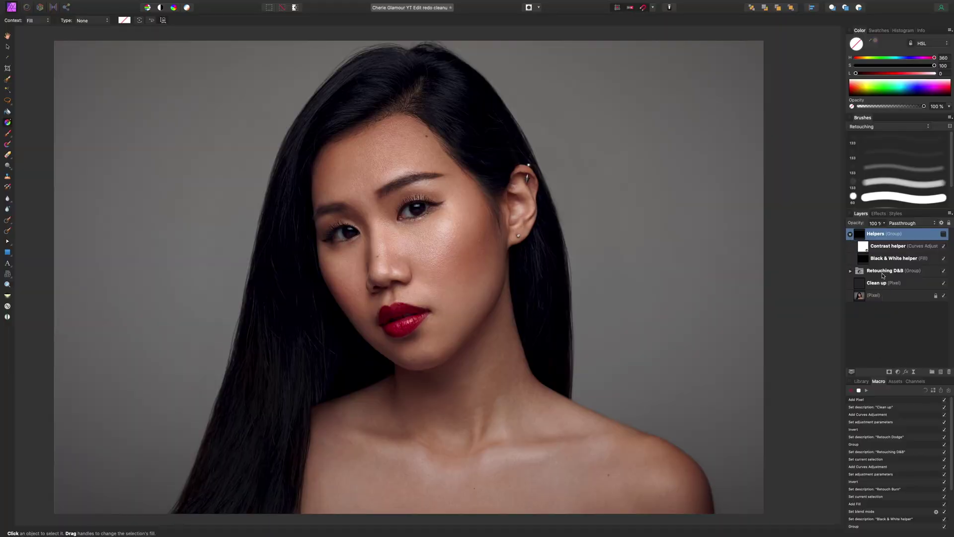
Add a Curves adjustment above the Helpers group, raise its master midpoint to about Y 0.616 and invert the mask
click(897, 372)
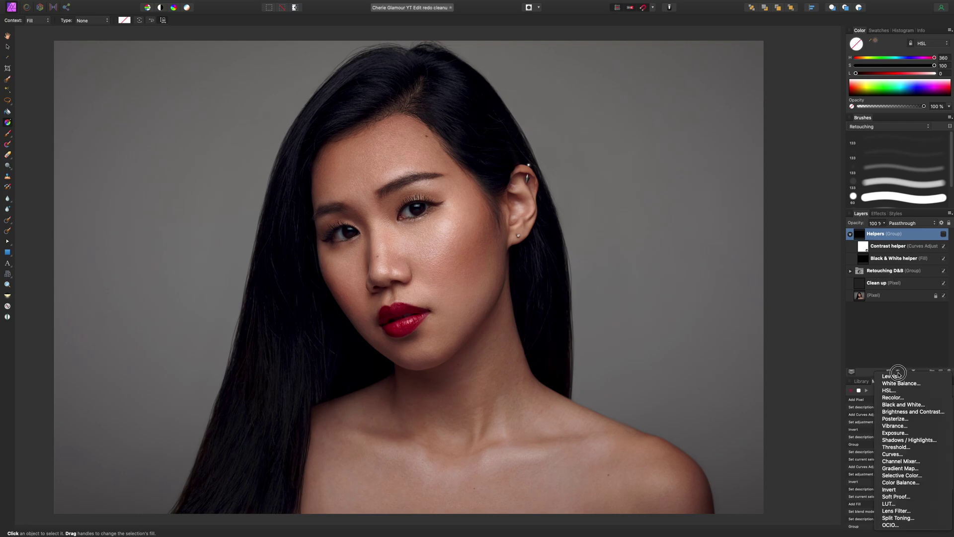
click(898, 454)
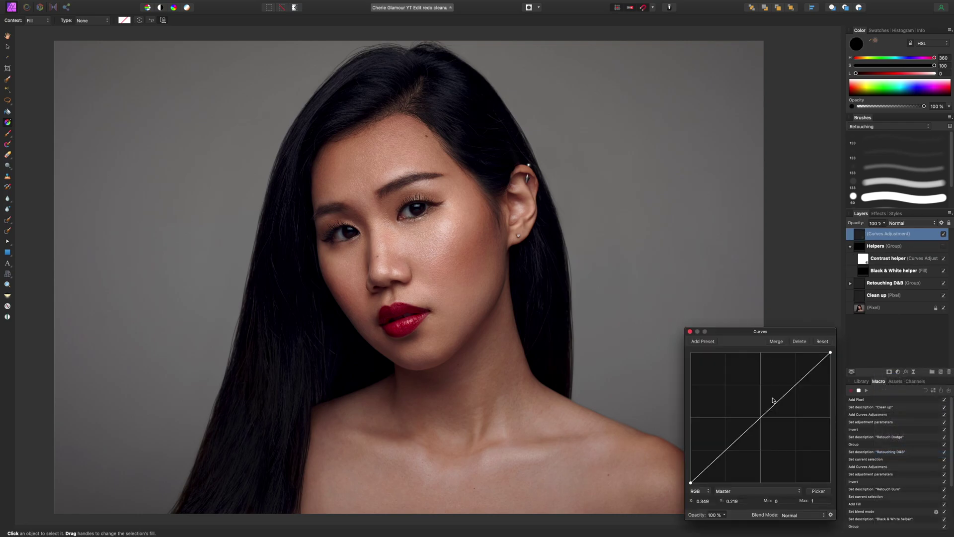
drag(762, 412, 762, 404)
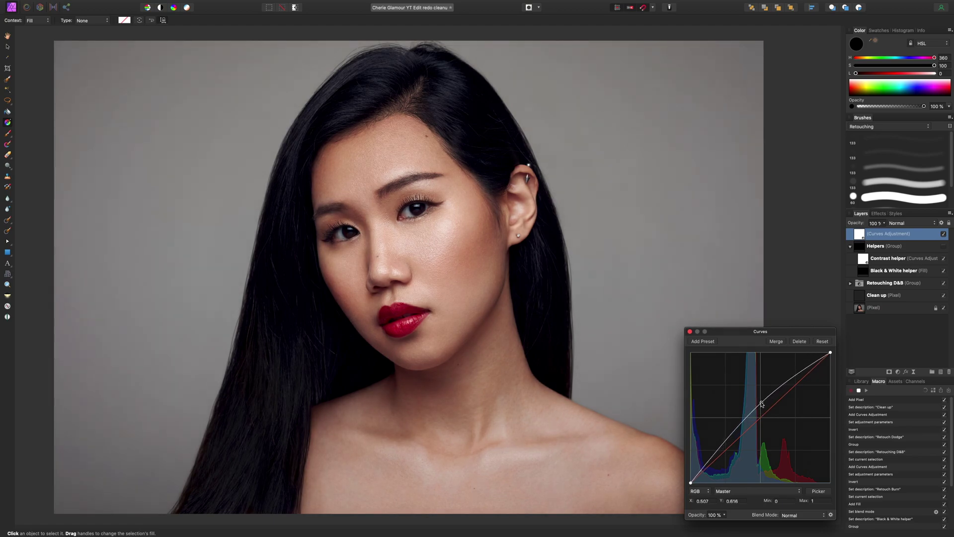
click(690, 331)
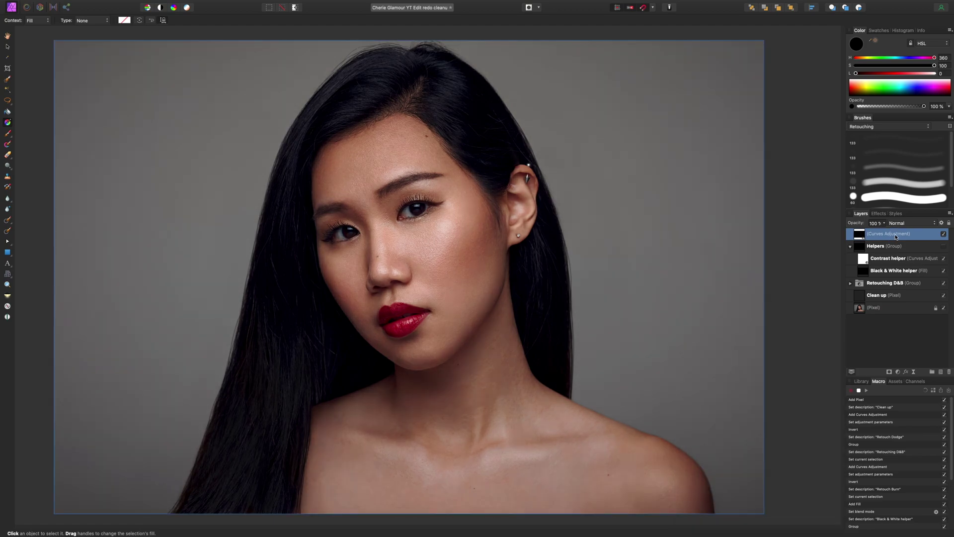
Rename the brightening Curves layer "Contour Dodge"
double_click(895, 233)
text(Co)
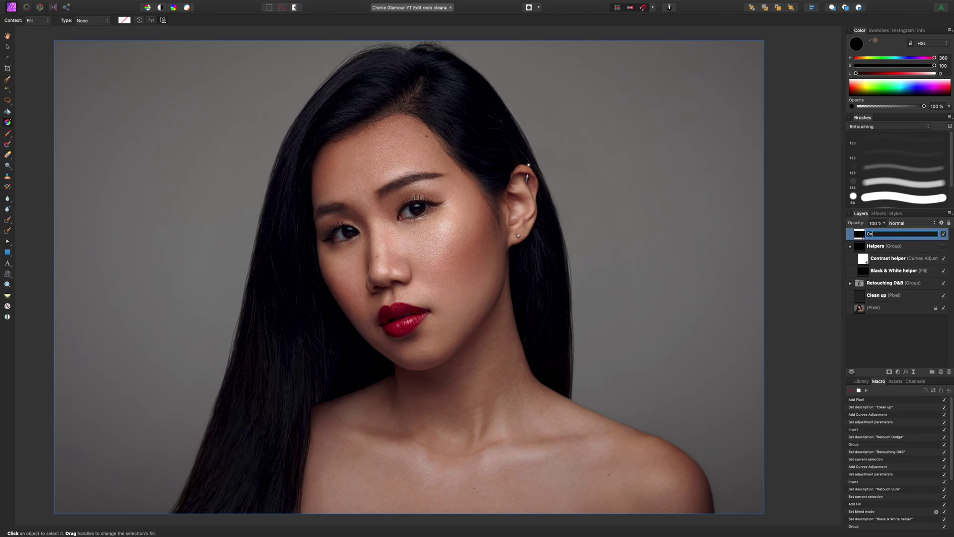
text(ntour Dodge)
key(Return)
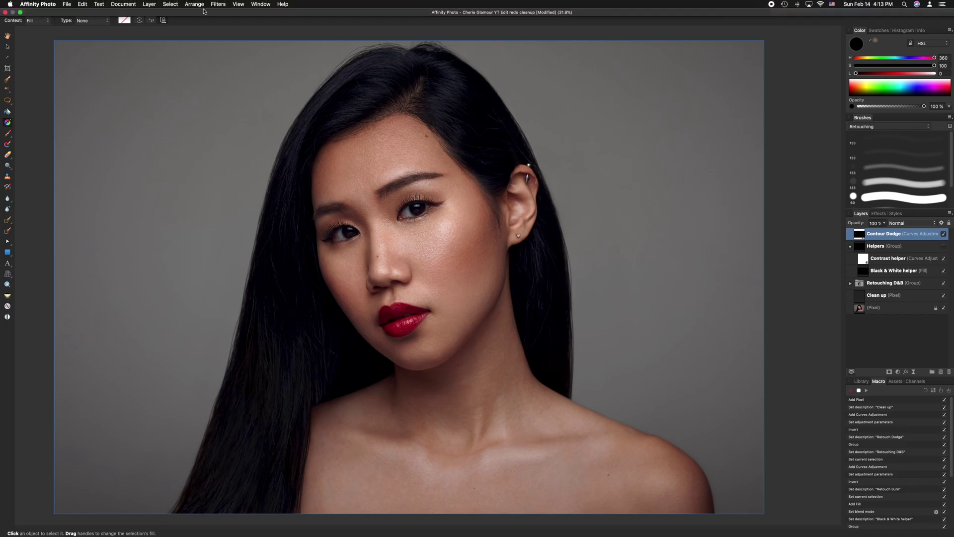
Group the Contour Dodge layer and name the group "Contouring D&B"
click(194, 4)
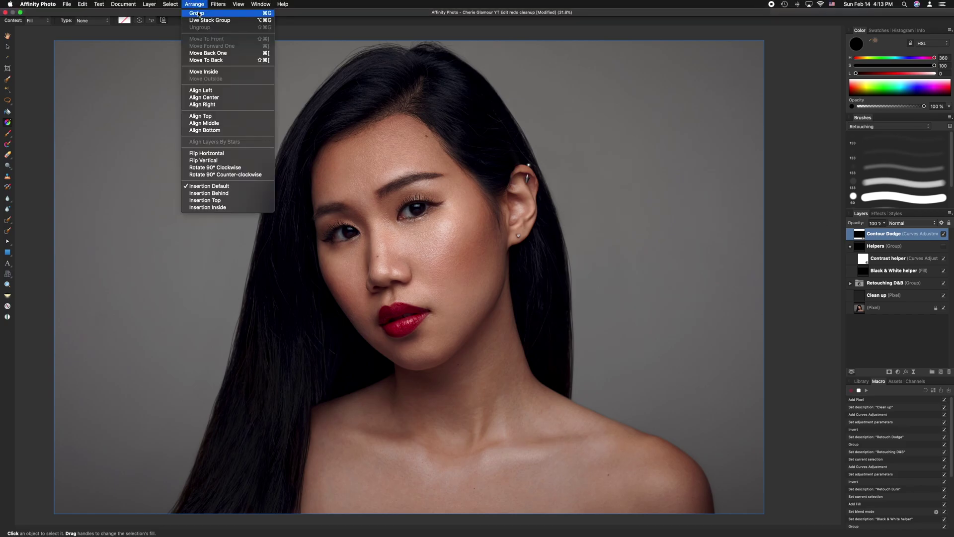
click(197, 13)
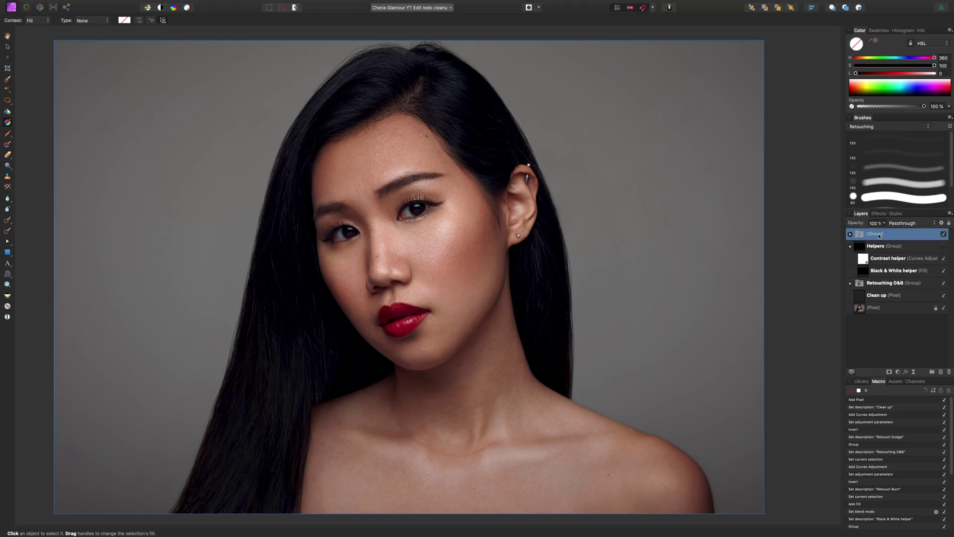
double_click(878, 233)
text(Contouring D)
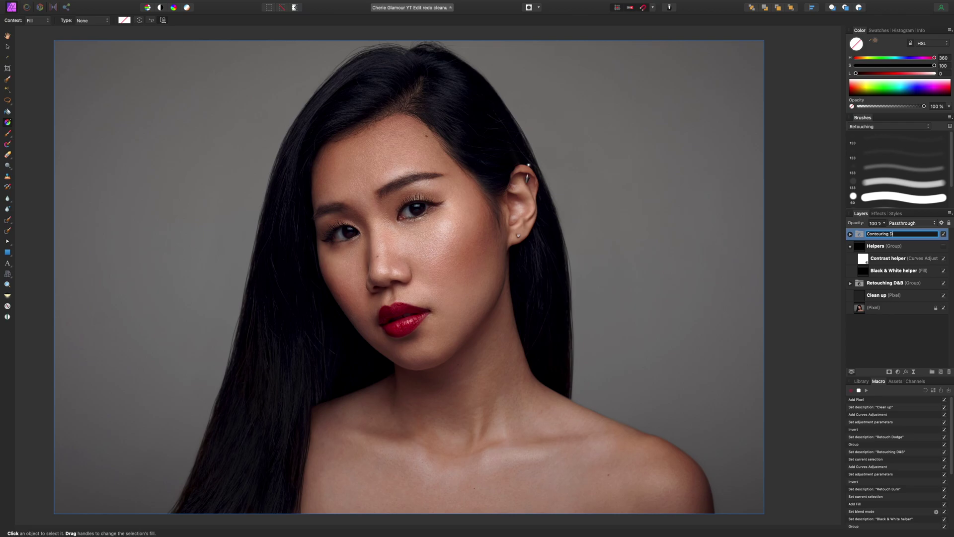
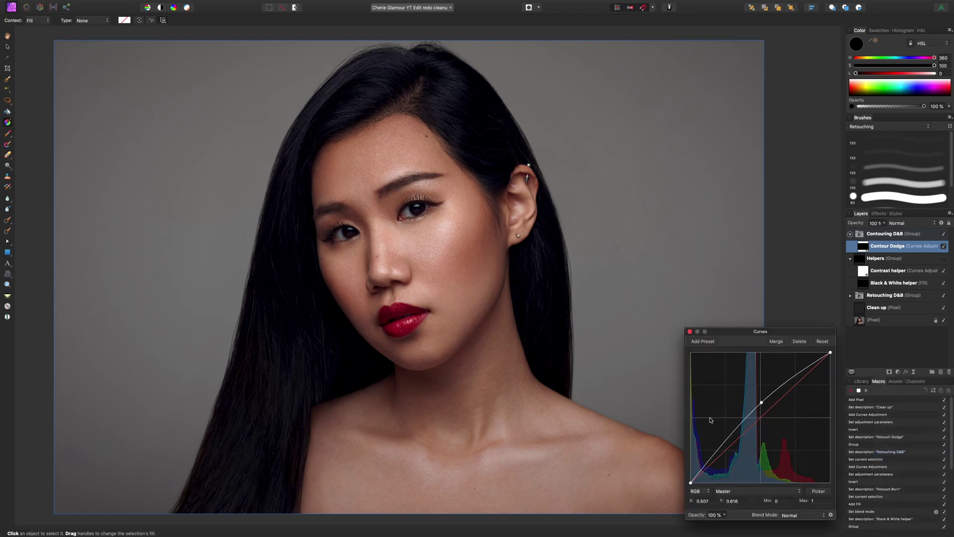
Add a Curves adjustment above Contour Dodge, lower its master midpoint to about Y 0.373 and invert the mask
drag(761, 417, 761, 435)
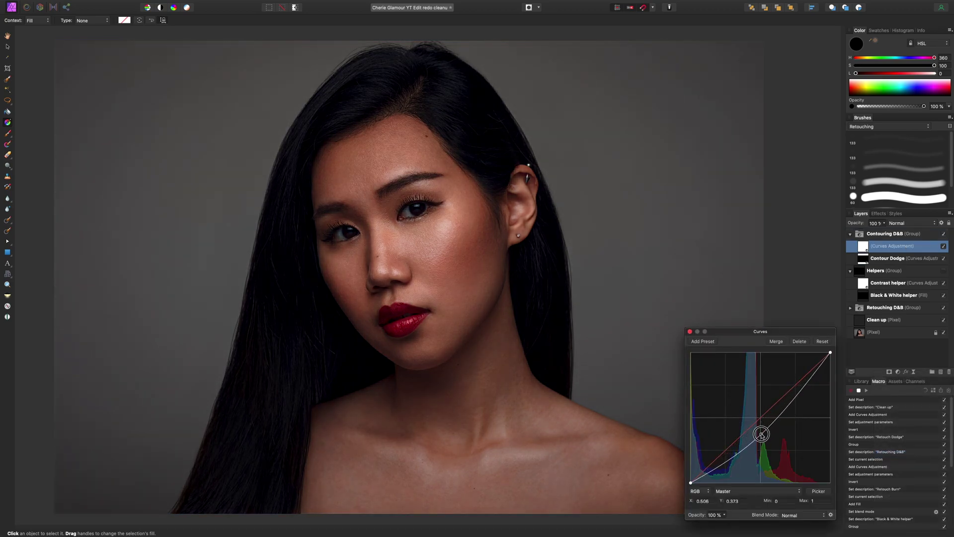
click(690, 331)
key(super+i)
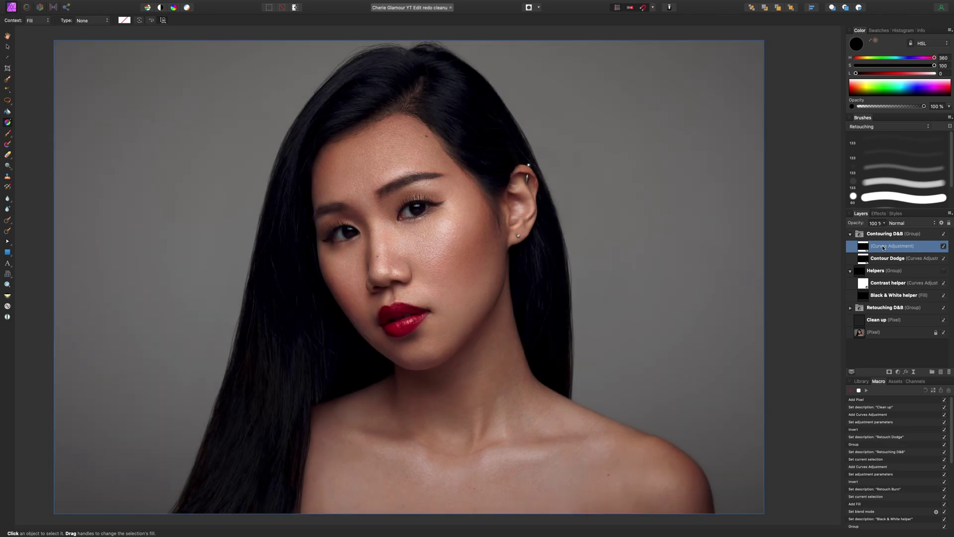
Rename the darkening Curves layer "Contour Burn" and collapse the Contouring D&B and Helpers groups
double_click(882, 246)
text(Contour Burn)
key(Return)
click(850, 235)
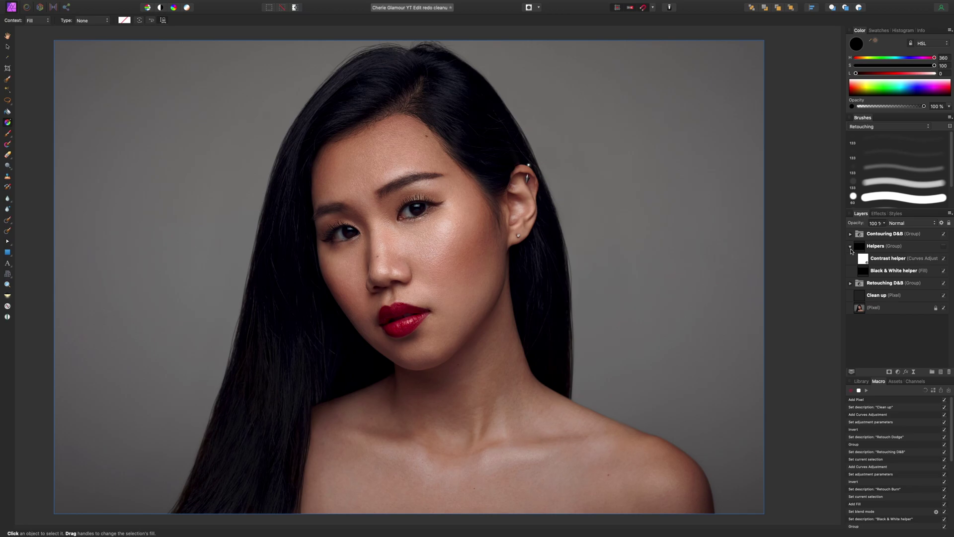
click(851, 247)
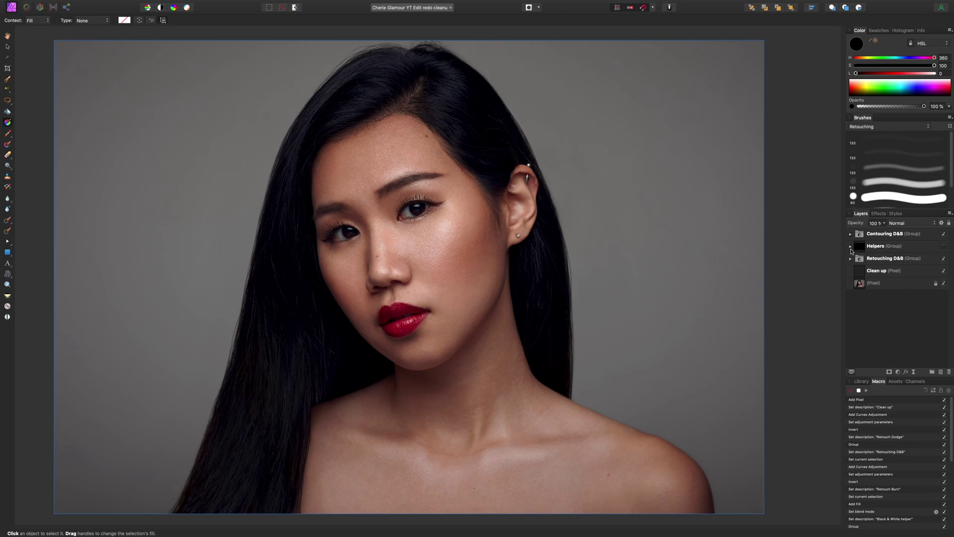
Try to select the Clean up layer directly from the Contour Burn layer
click(883, 271)
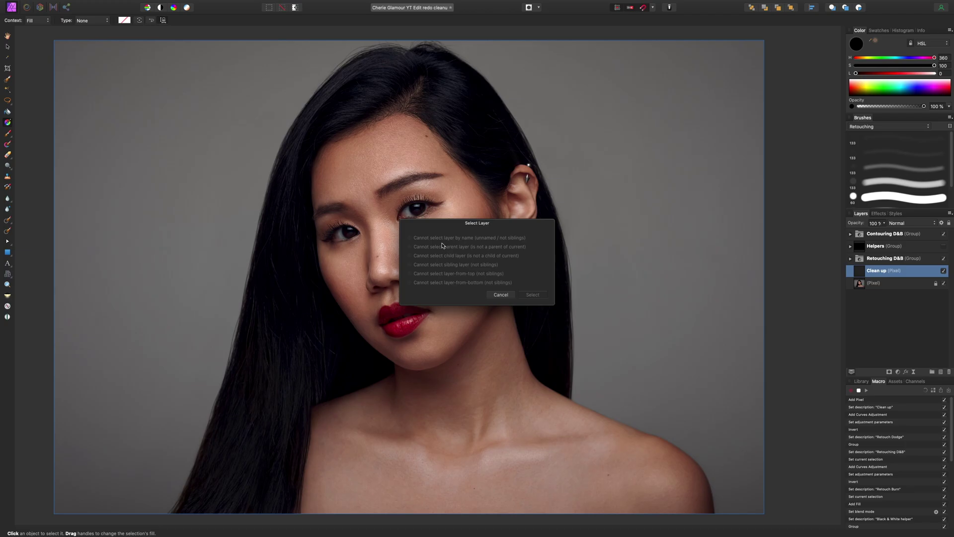
click(509, 297)
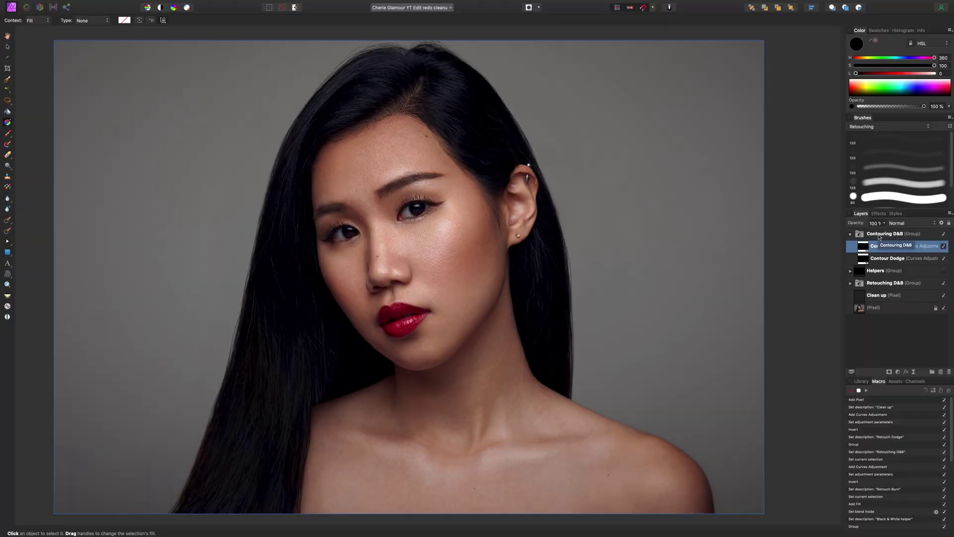
Select the Contouring D&B group with the "Select parent layer" option, collapse it, and select the layer named "Clean up"
click(772, 225)
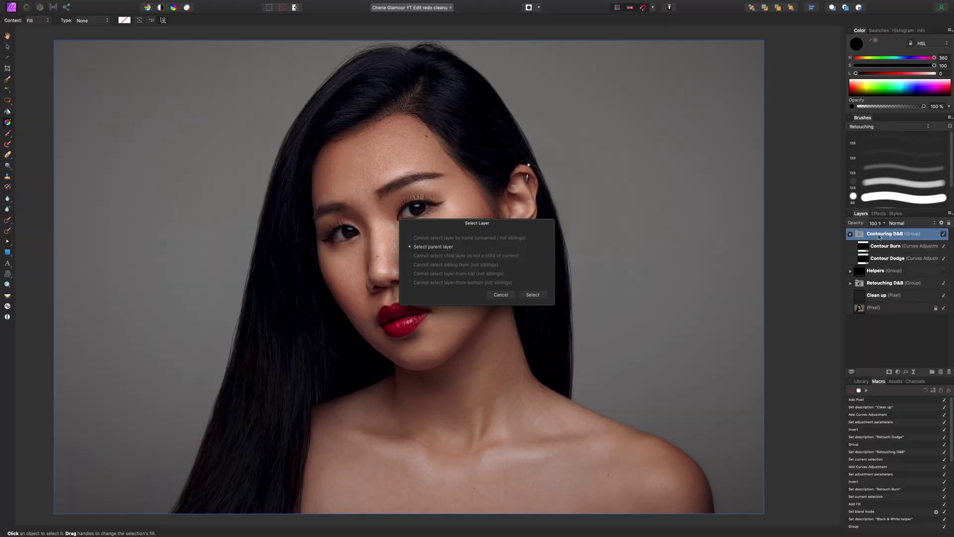
click(536, 296)
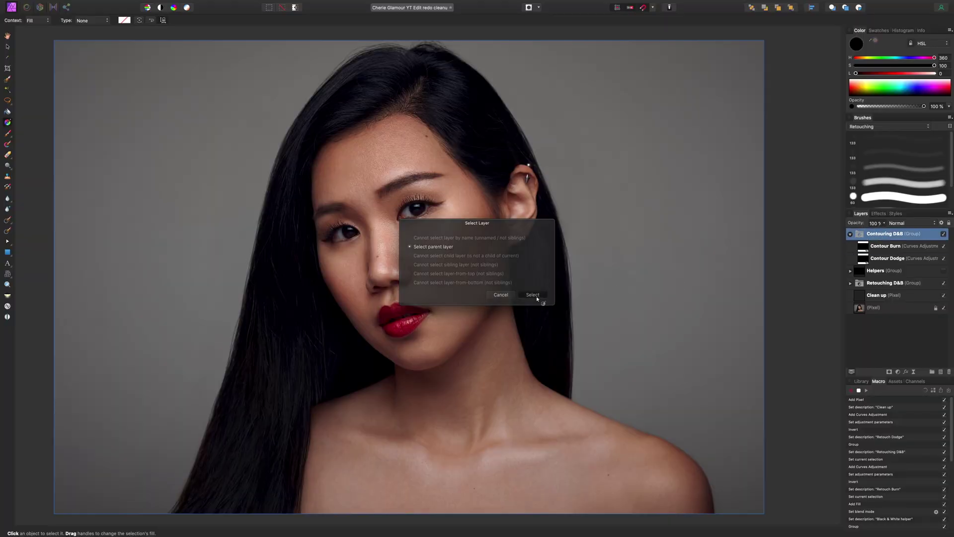
click(850, 235)
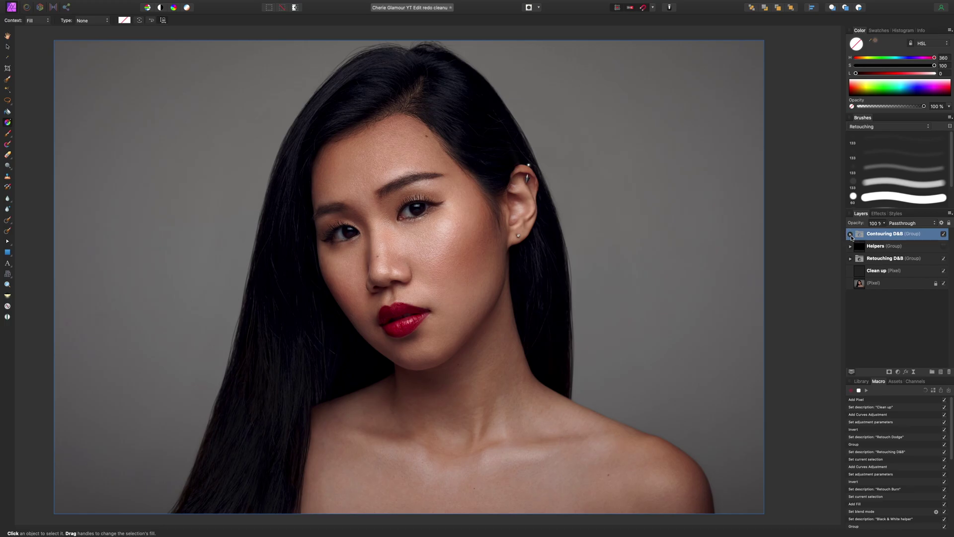
click(876, 272)
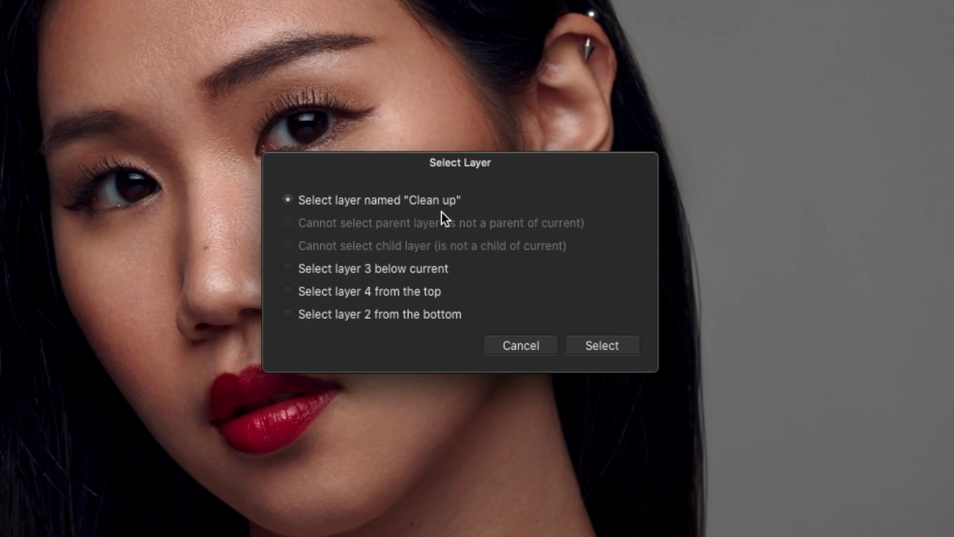
click(603, 346)
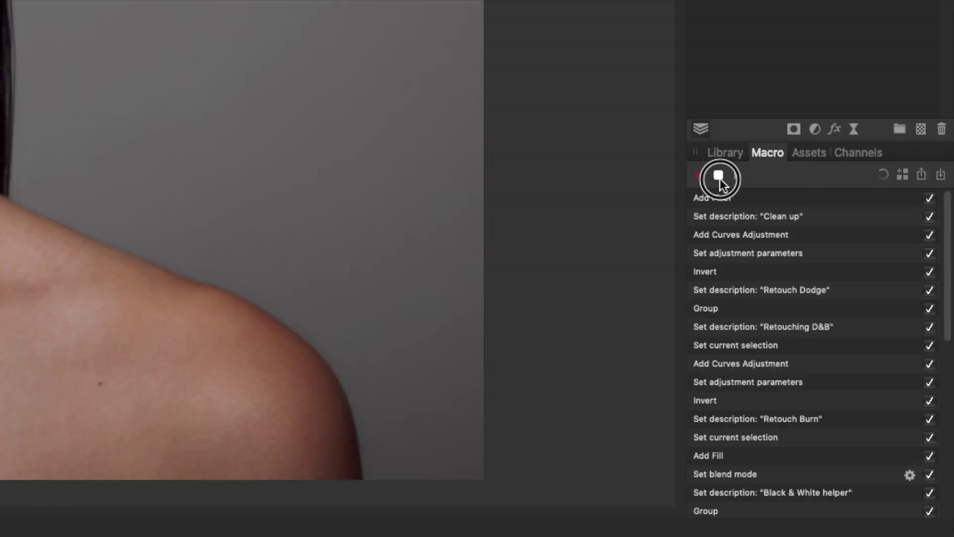
Stop recording the macro and look through its list of recorded steps
click(719, 175)
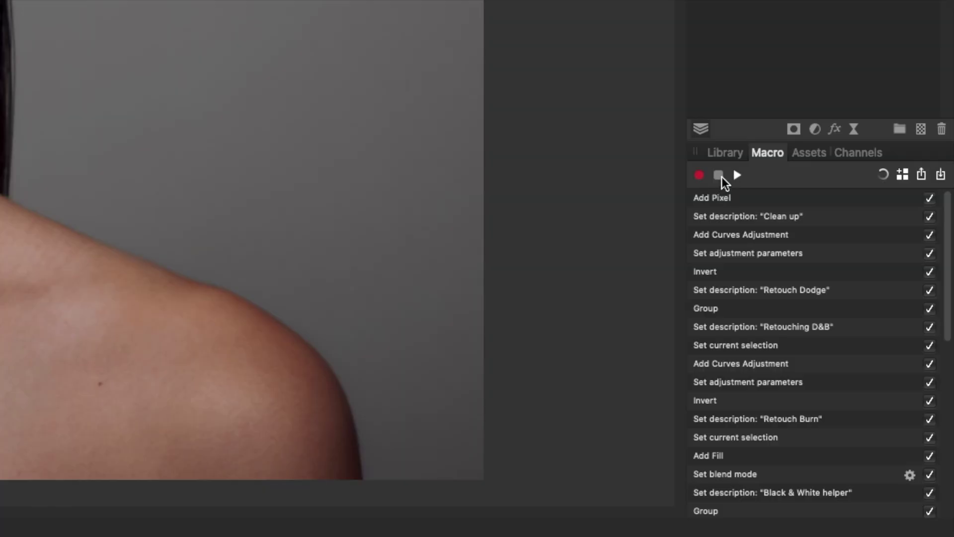
scroll(823, 264, down, 5)
scroll(822, 267, down, 6)
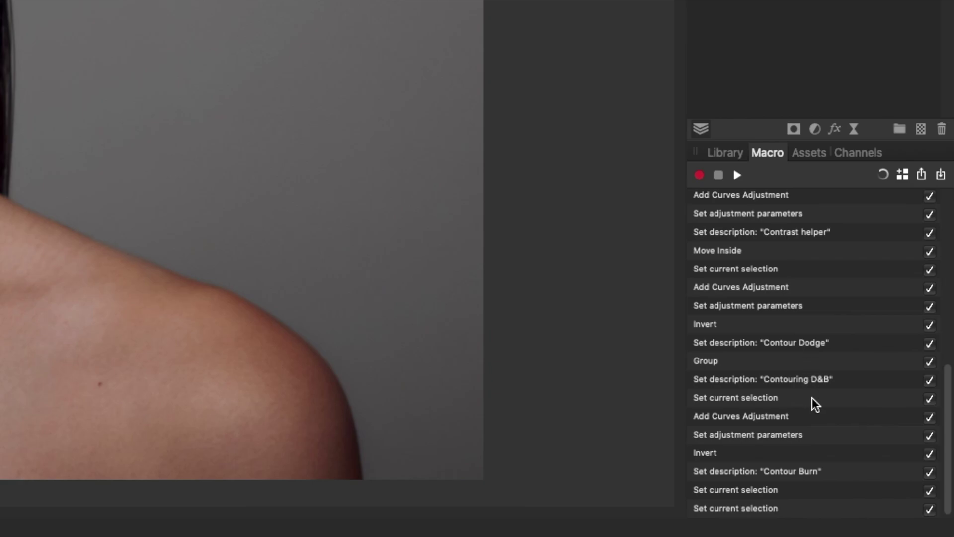
scroll(812, 397, up, 7)
scroll(811, 405, down, 8)
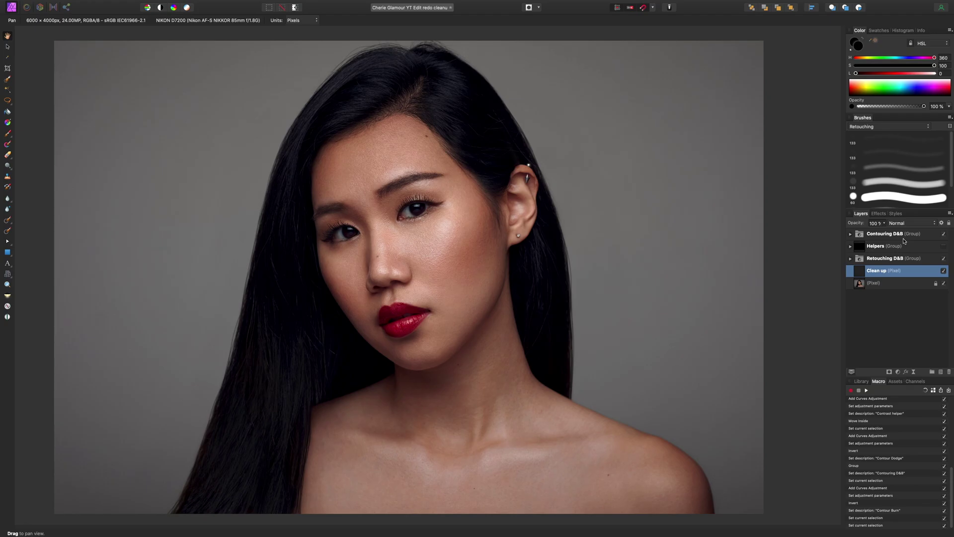
Delete the Clean up layer and all groups above the locked photo layer, and play the recorded macro
shift+click(902, 237)
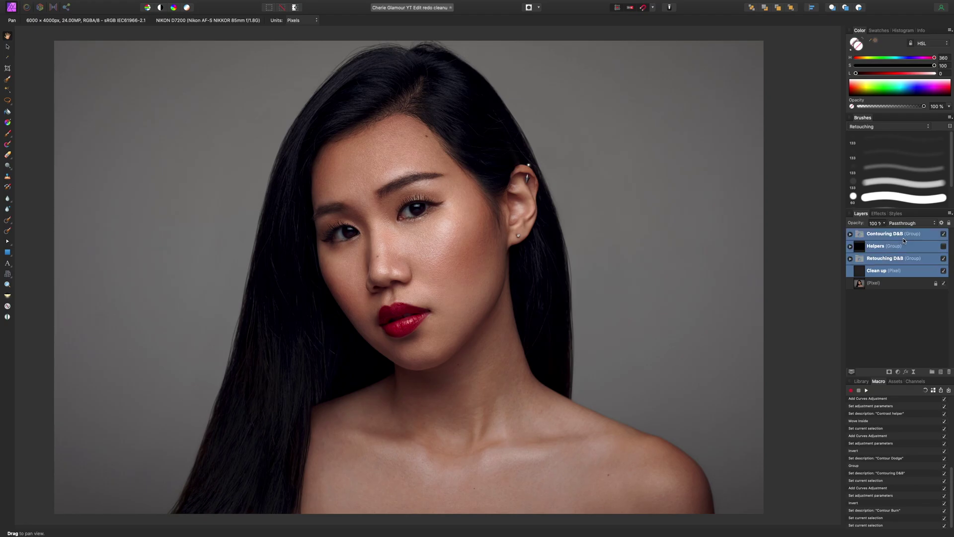
key(ctrl+g)
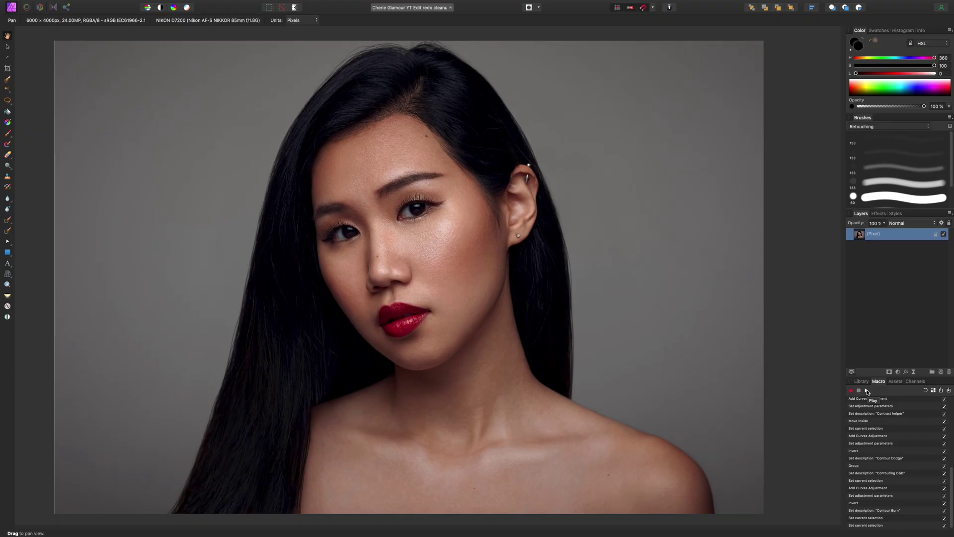
click(715, 138)
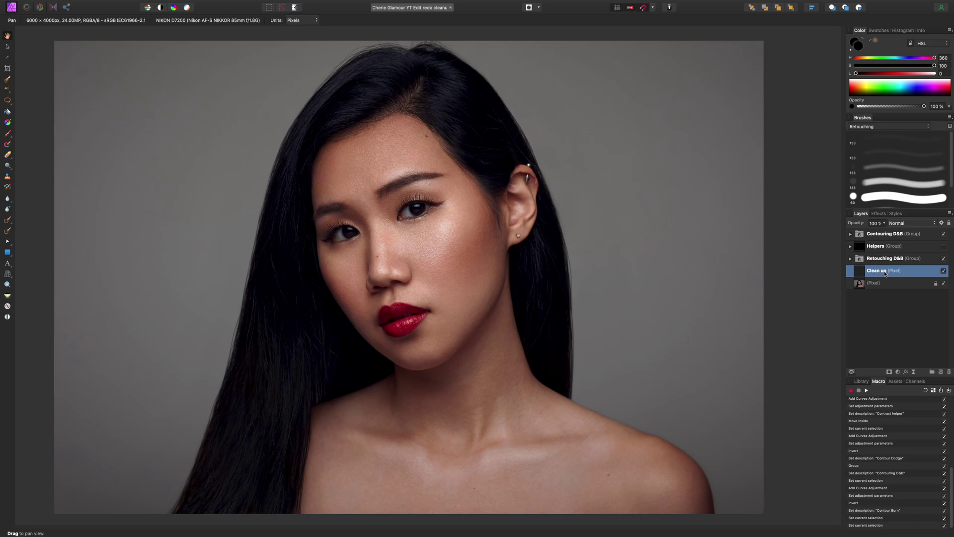
Check the rebuilt layers inside the Contouring D&B group, reselect the Clean up layer and collapse the group
click(851, 234)
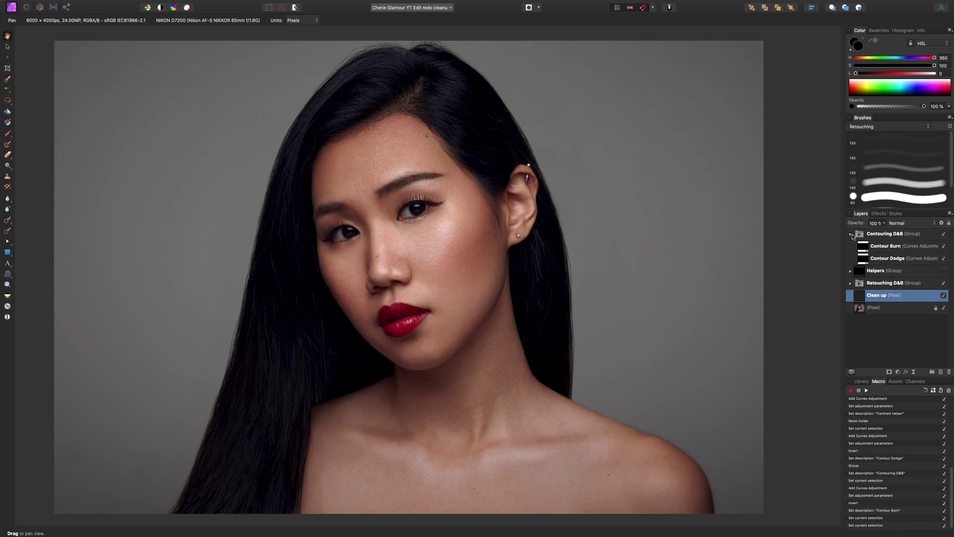
click(890, 249)
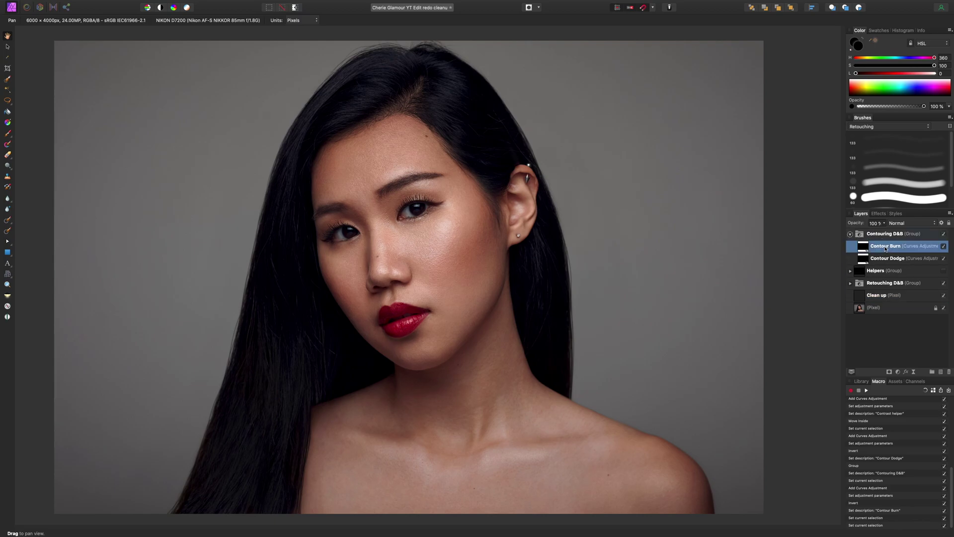
click(886, 296)
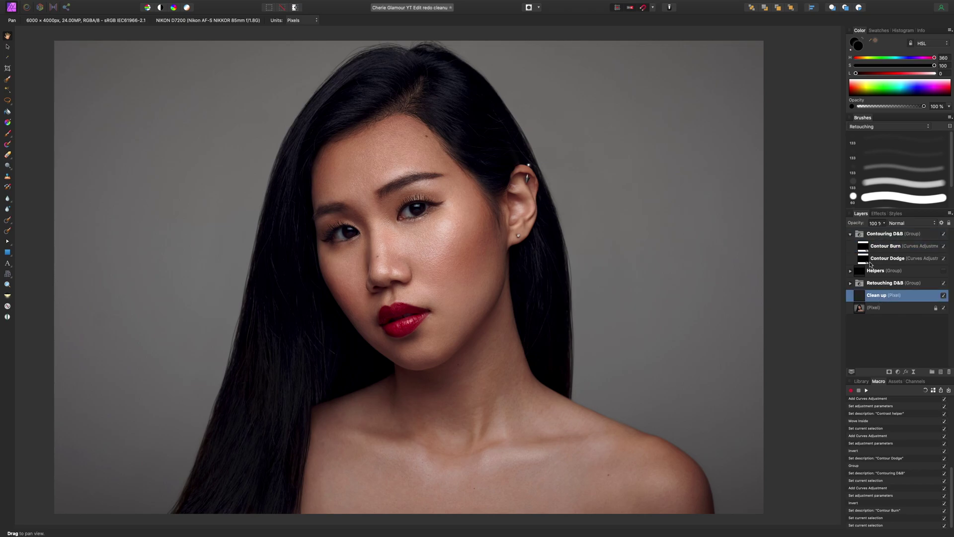
click(850, 234)
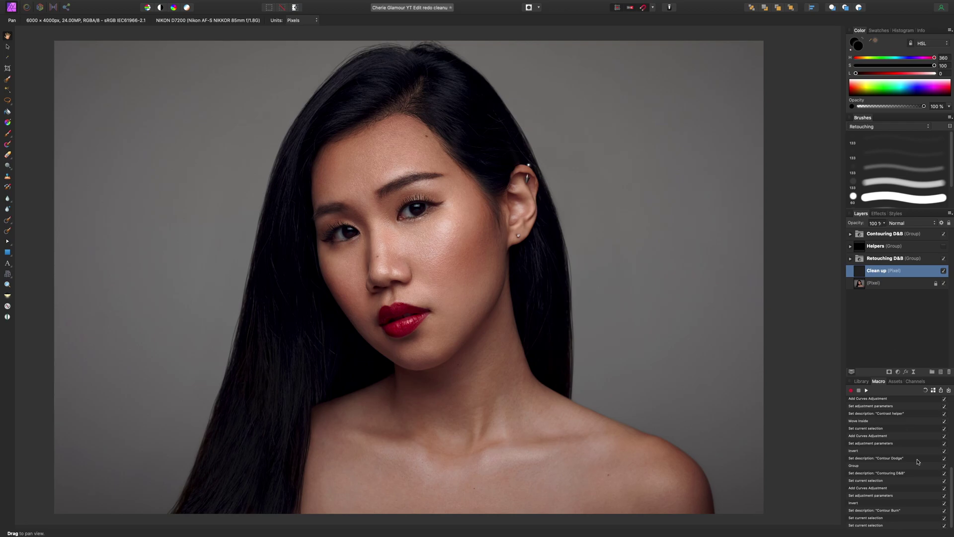
scroll(918, 461, down, 1)
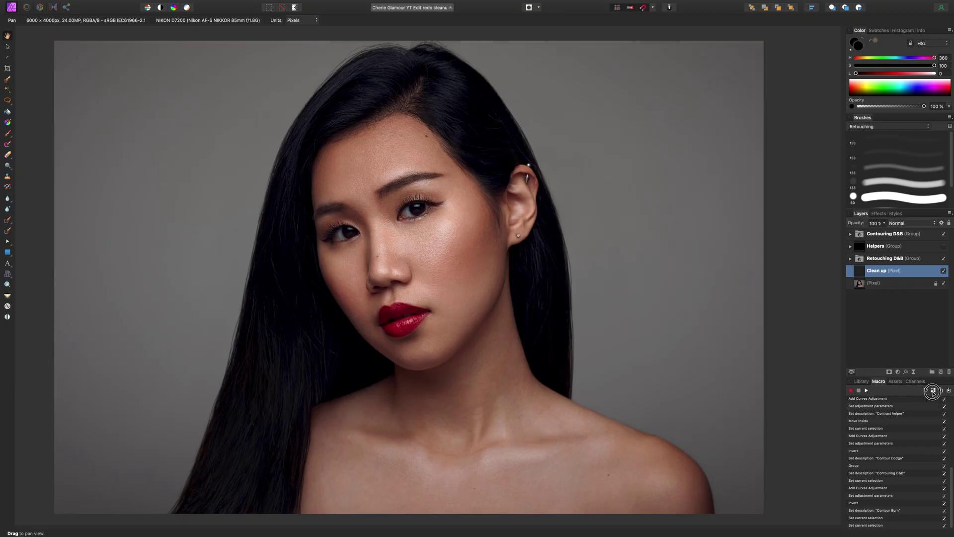
click(869, 116)
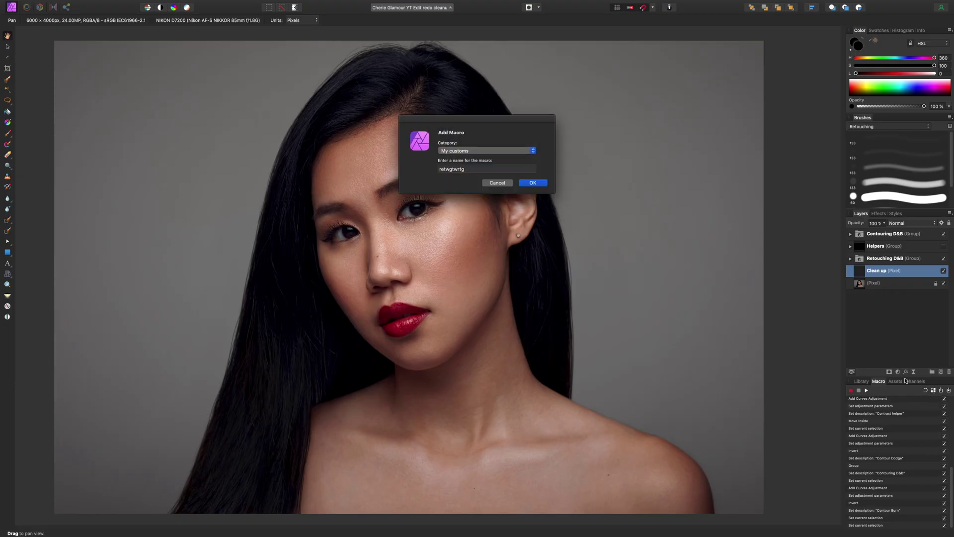
click(530, 150)
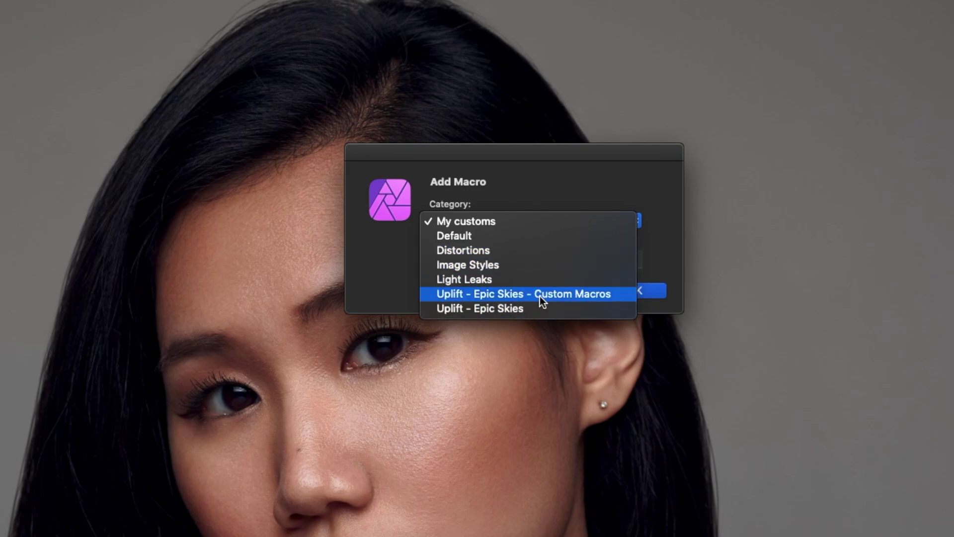
click(547, 218)
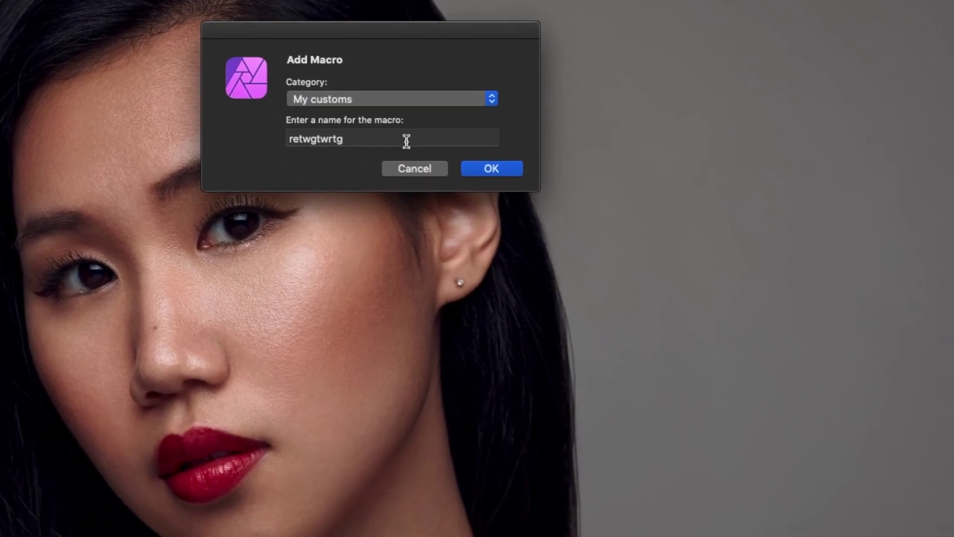
click(526, 263)
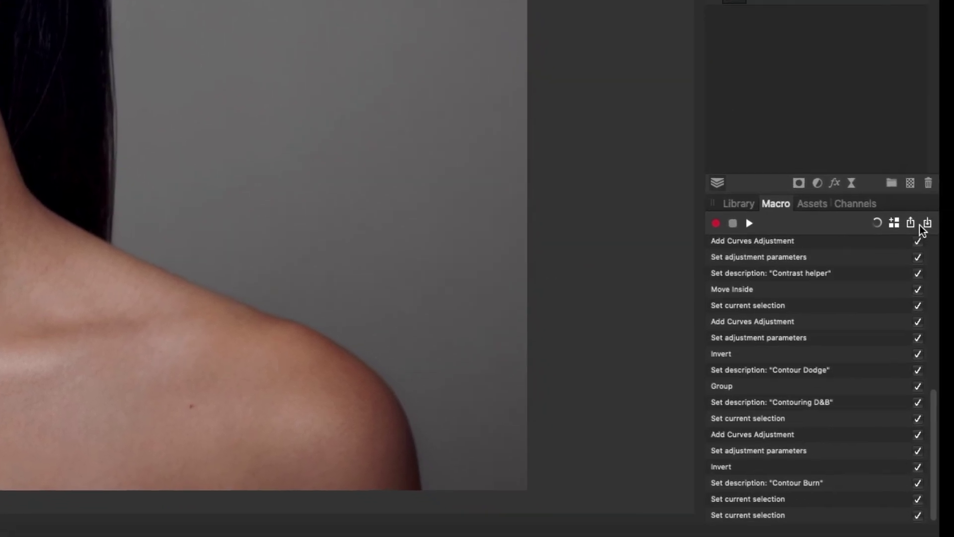
Create a new category in the macro library
click(737, 205)
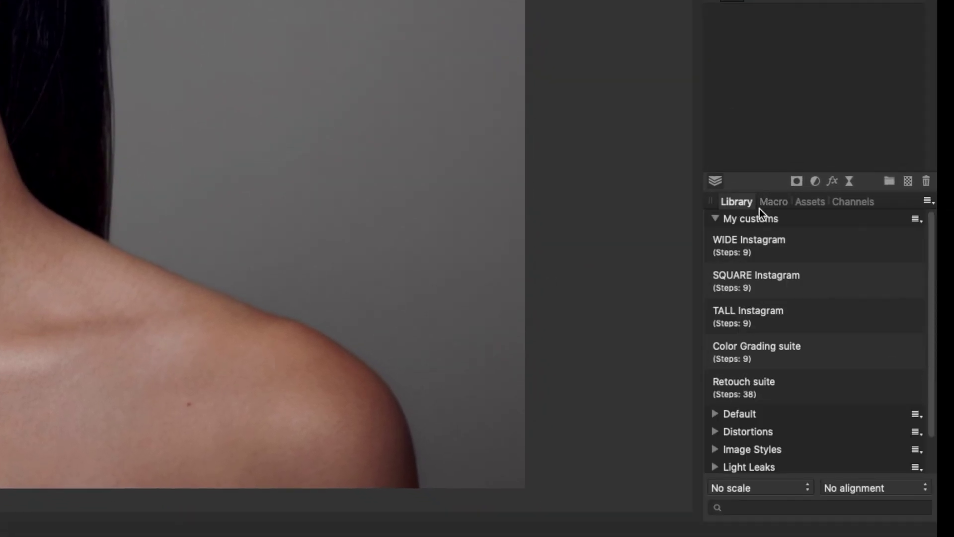
click(927, 201)
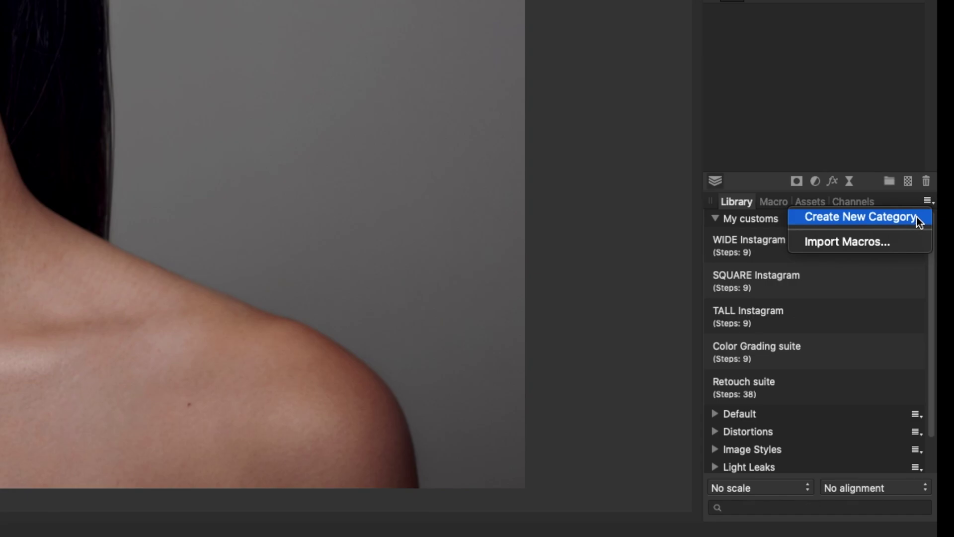
click(916, 216)
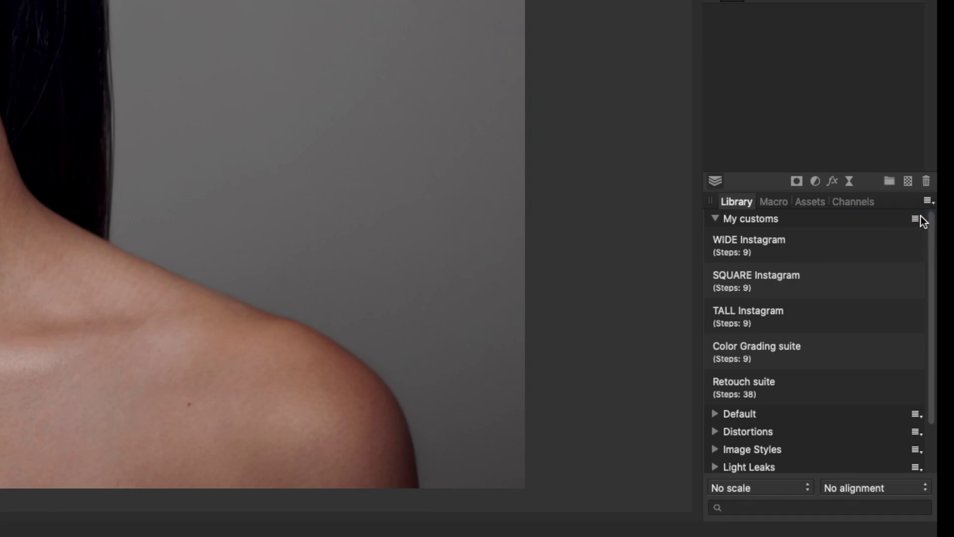
Collapse the new Macros category and rename it "BRG Test"
scroll(827, 378, down, 2)
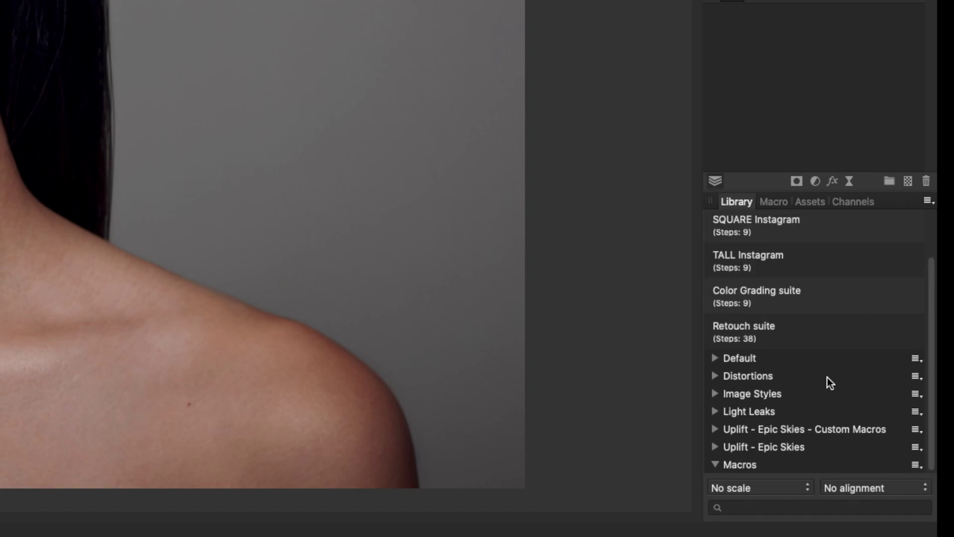
click(746, 466)
click(916, 465)
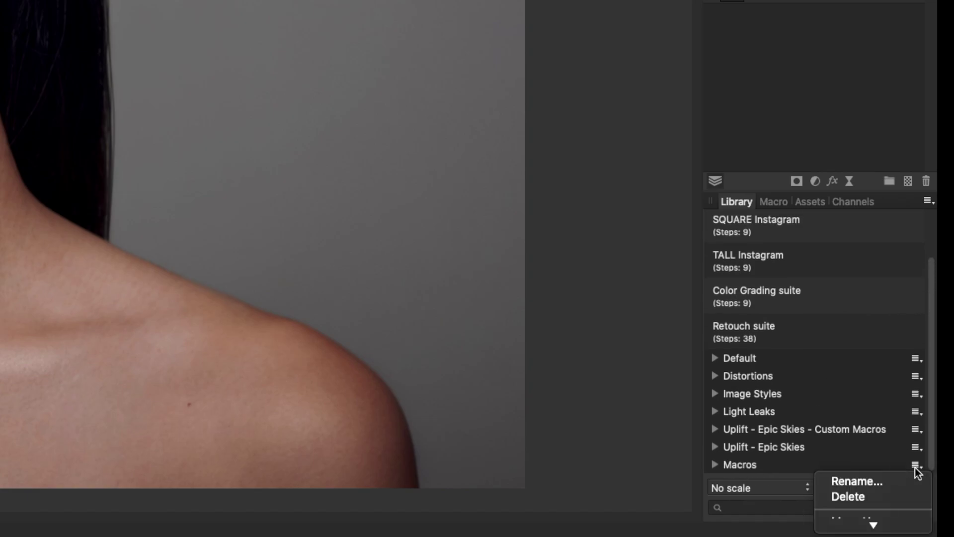
click(894, 484)
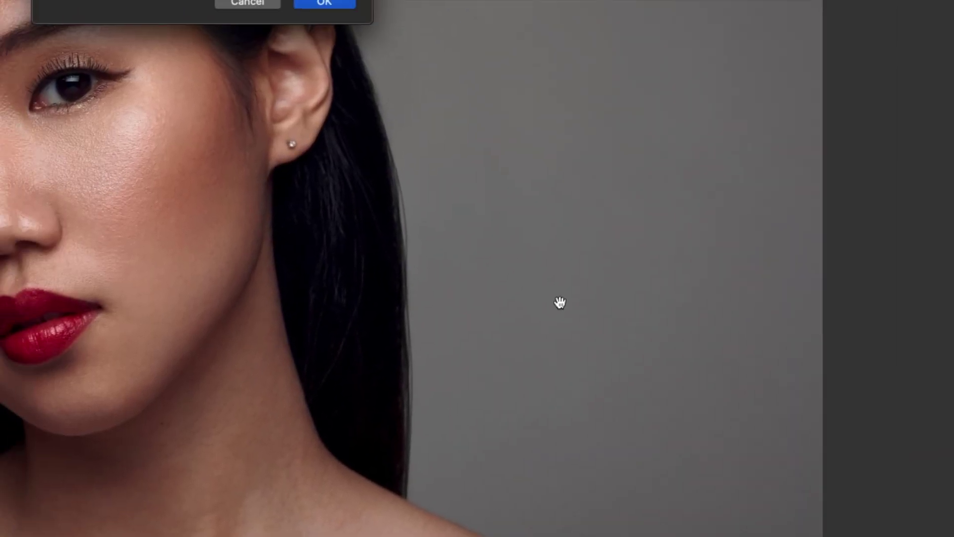
text(BRG T)
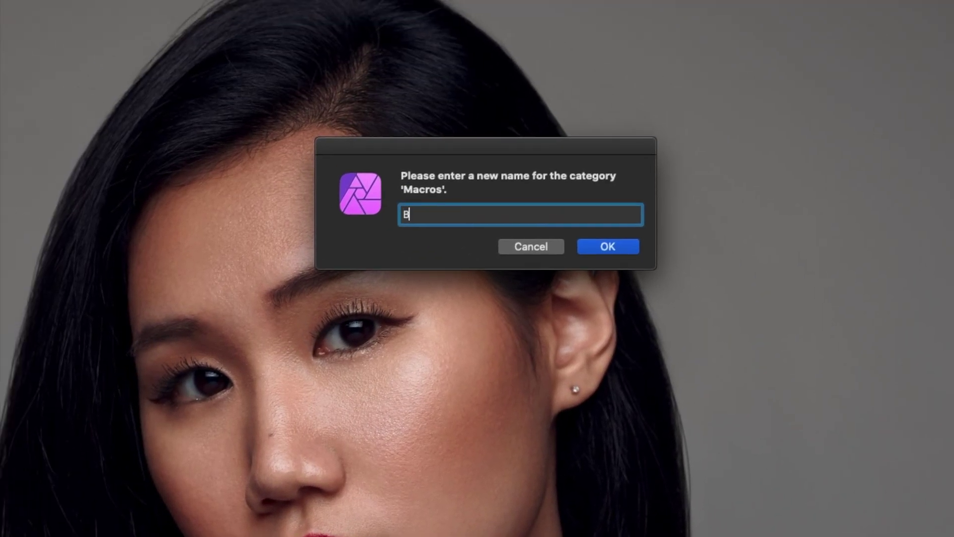
text(est)
key(Return)
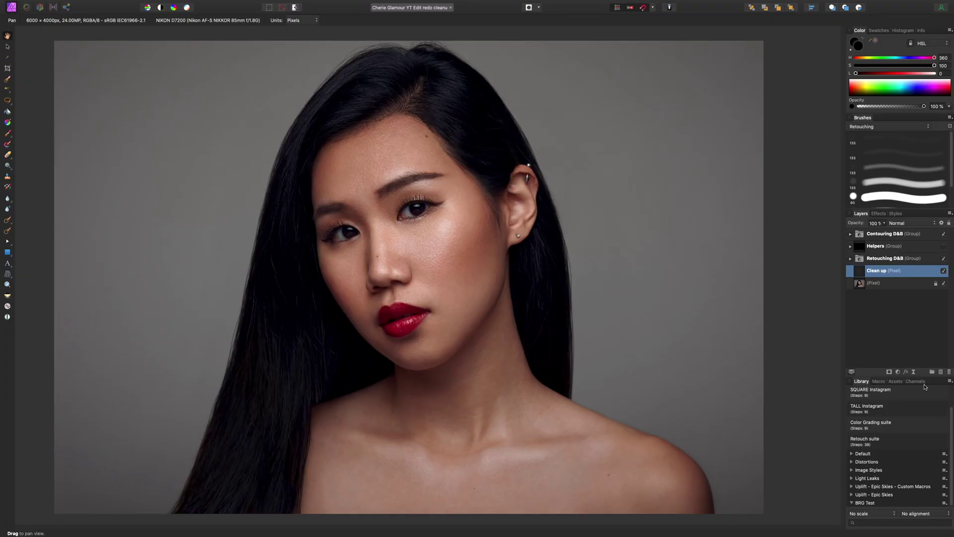
Save the recorded macro to the BRG Test library category under the name "BRG Retouch suite"
click(879, 381)
click(939, 391)
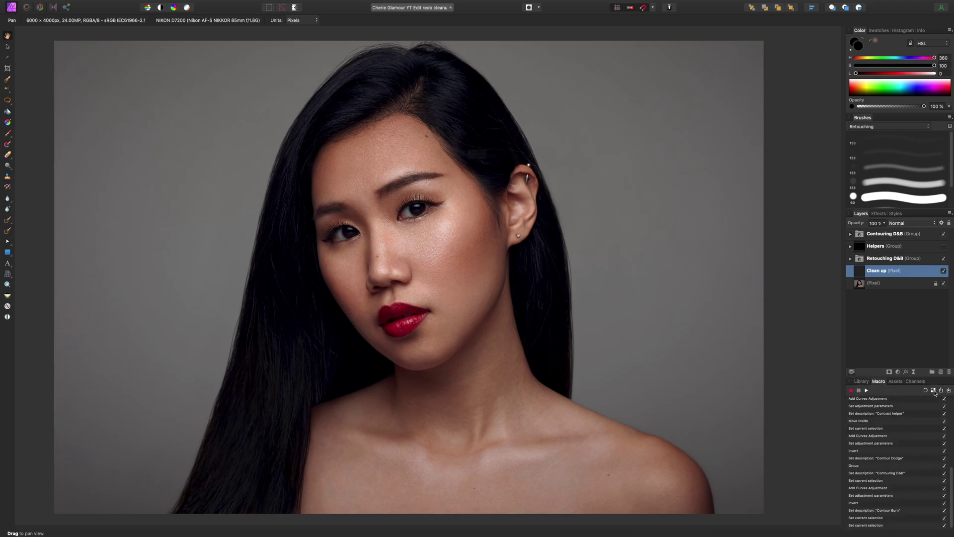
click(529, 150)
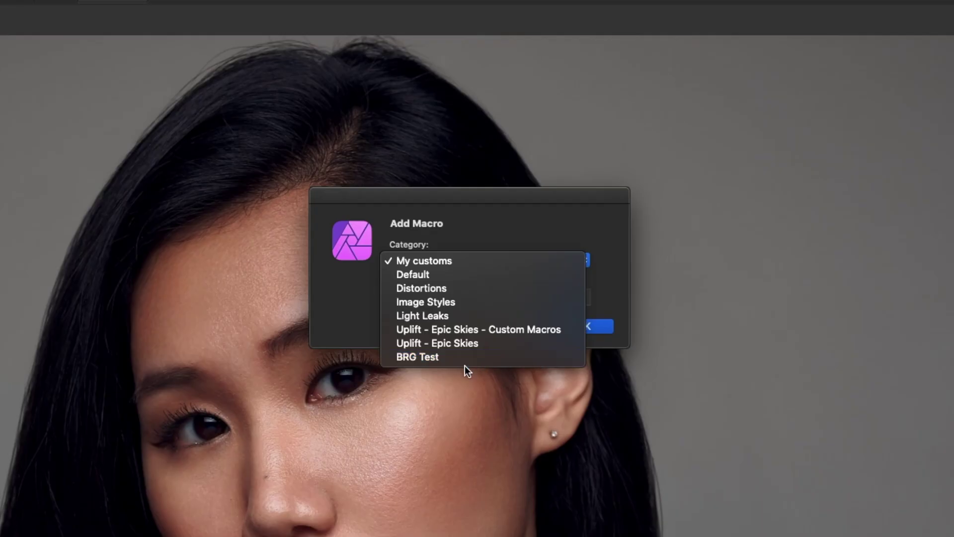
click(434, 361)
click(450, 297)
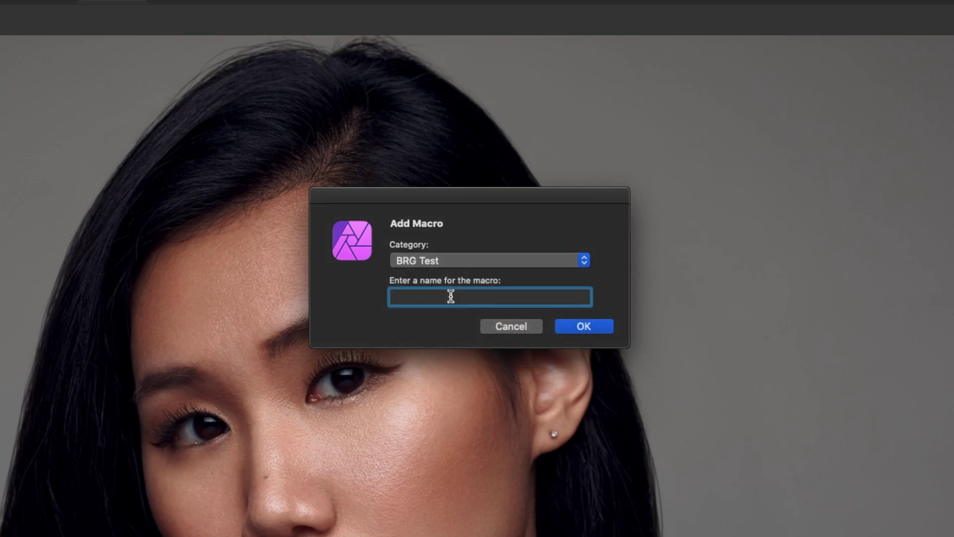
text(Retouch suite)
key(Left)
key(Left)
key(Left)
key(Left)
key(Left)
key(Left)
key(Left)
key(Left)
key(Left)
key(Left)
key(Left)
key(Left)
key(Left)
text(BRG)
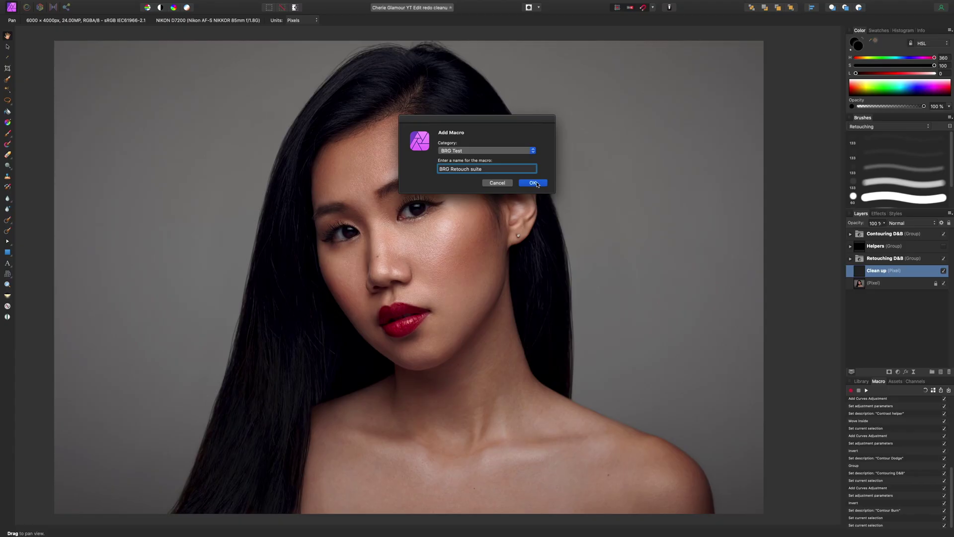
click(533, 183)
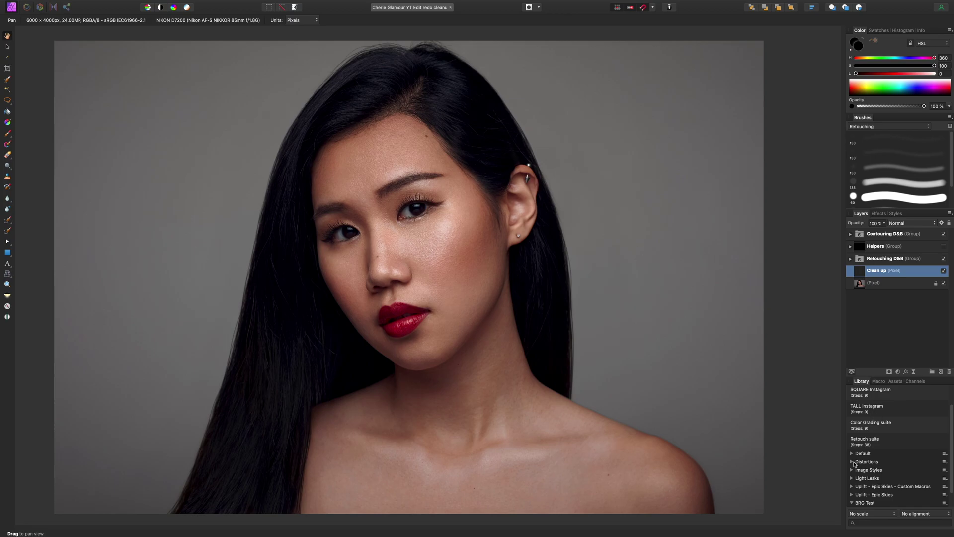
scroll(860, 490, down, 1)
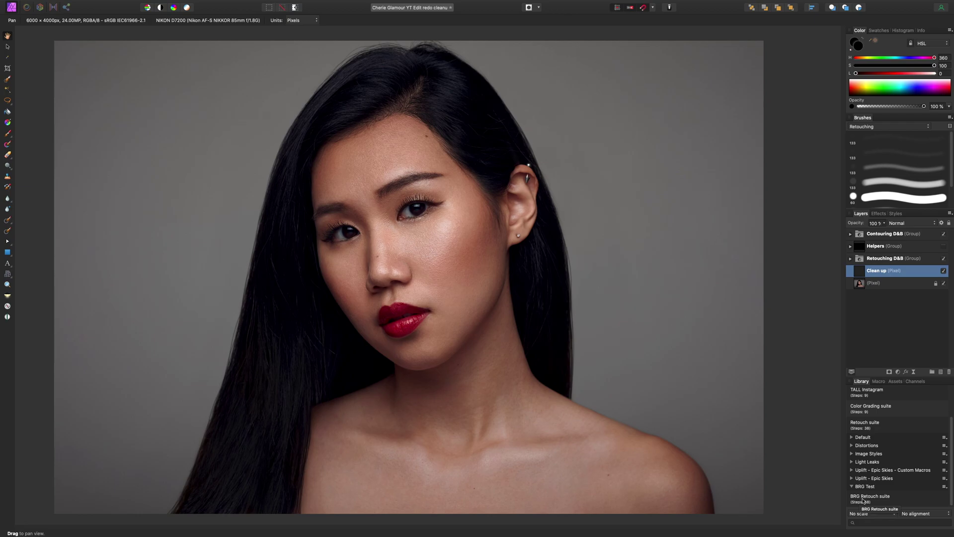
Delete the Clean up layer and all groups above the locked photo layer, and run the BRG Retouch suite macro from the library
click(902, 235)
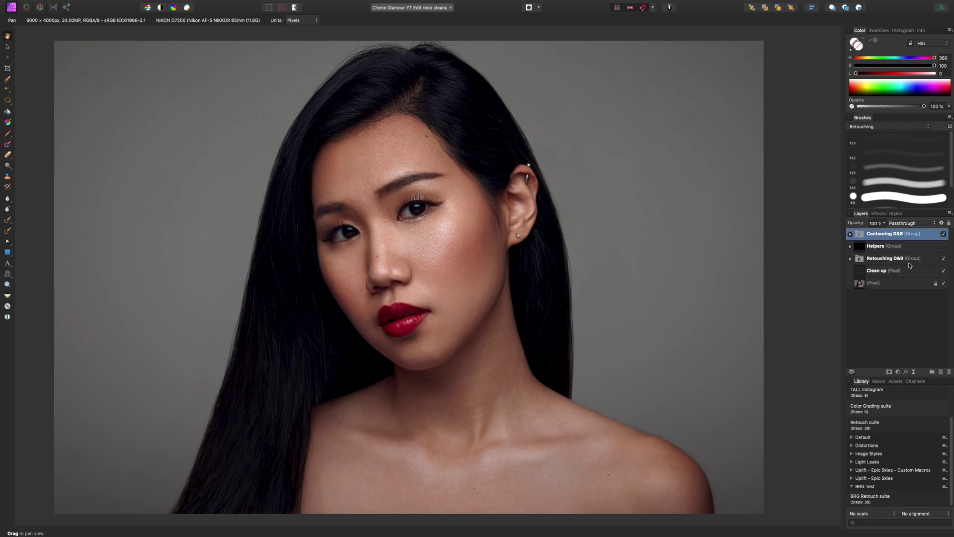
shift+click(910, 271)
key(Delete)
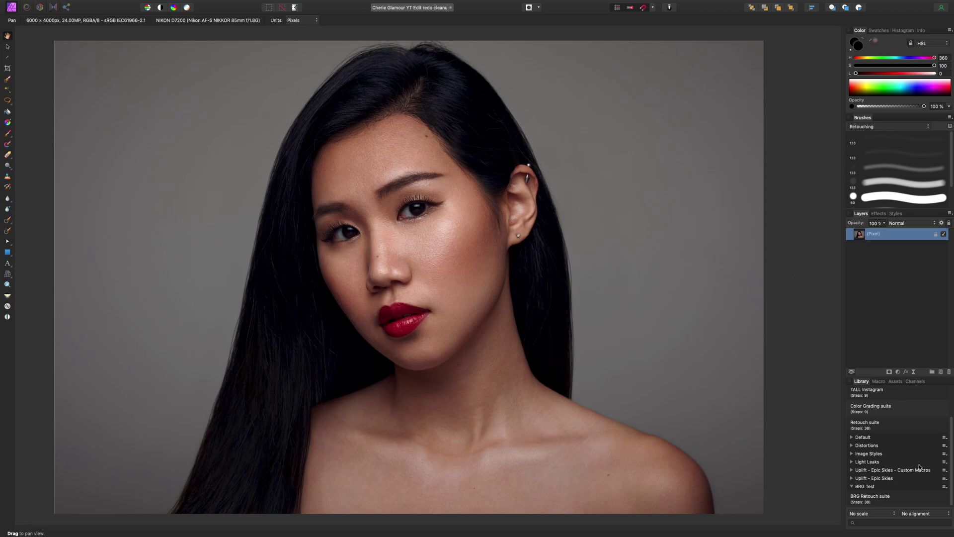
click(870, 497)
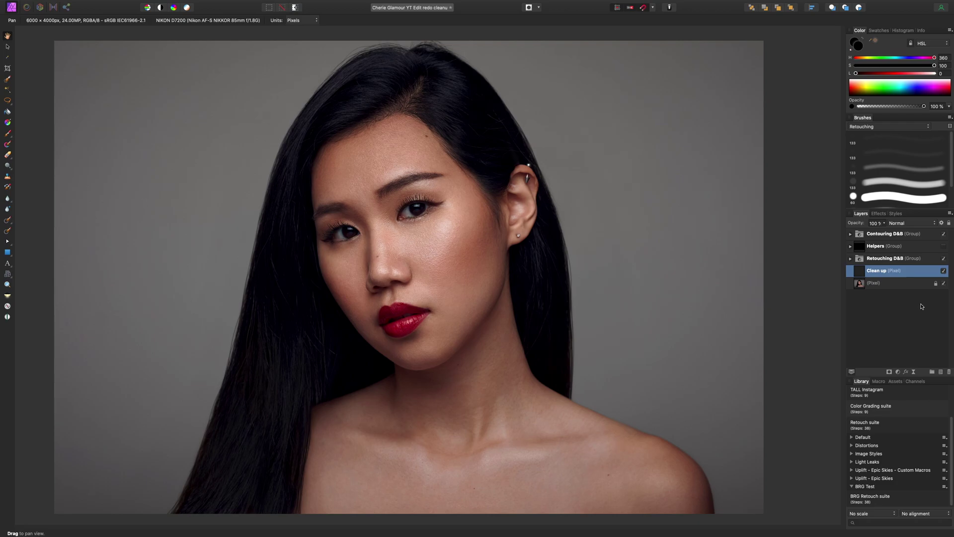
Show the Helpers group and adjust its Contrast helper curve, lowering the upper point to about X 0.74, Y 0.78 and slightly shifting the lower point
click(944, 247)
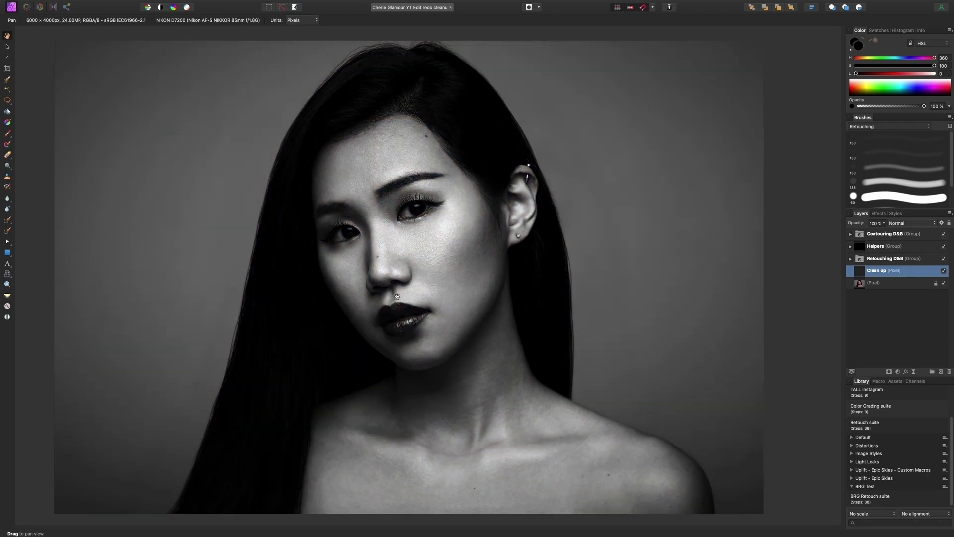
click(851, 246)
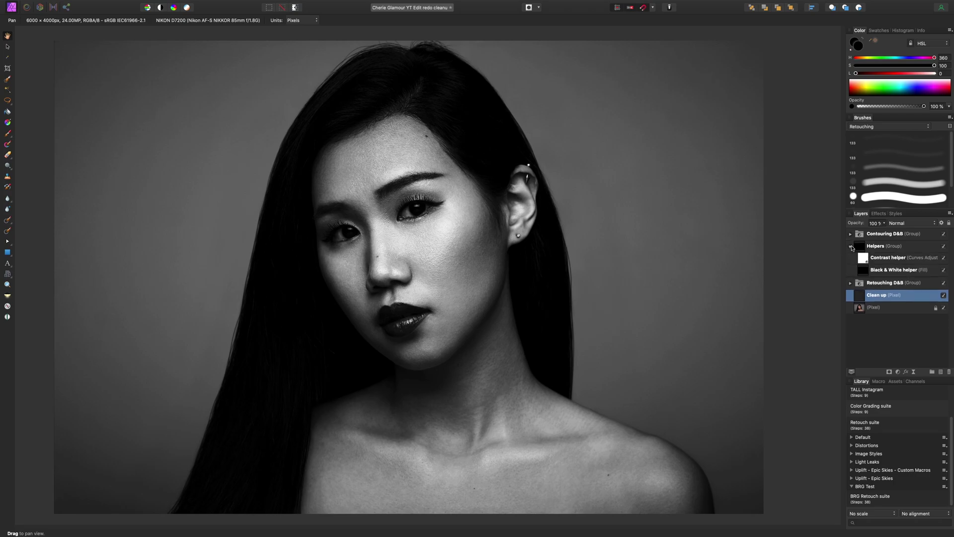
double_click(864, 258)
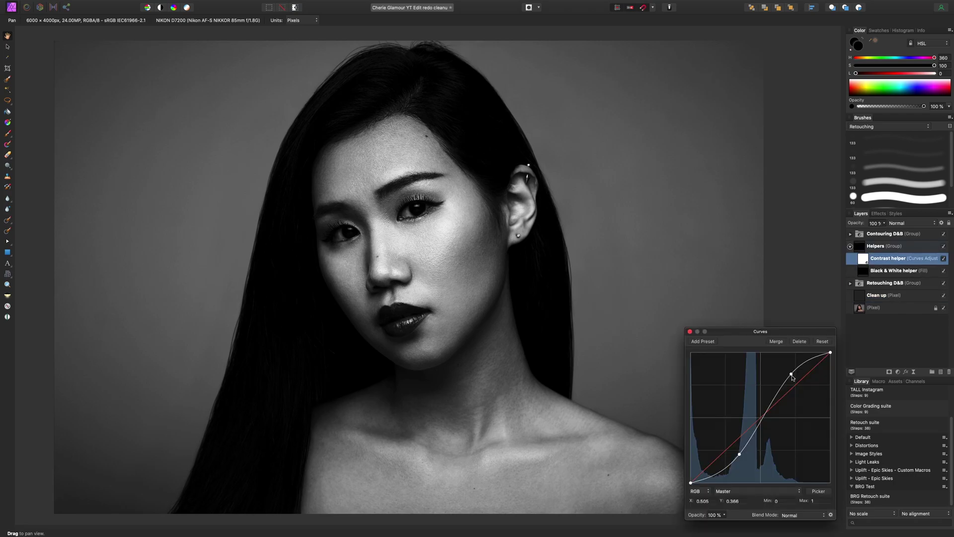
drag(792, 374, 794, 380)
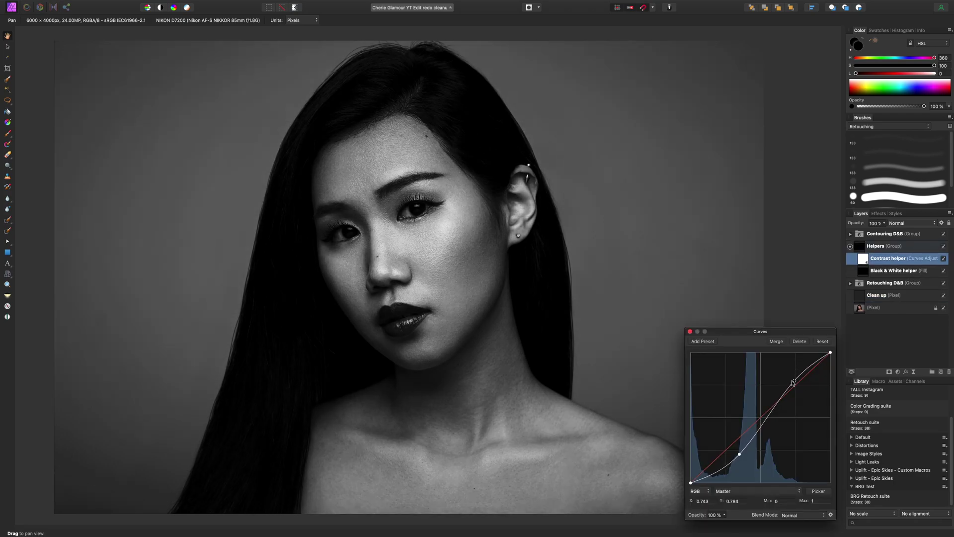
drag(739, 454, 747, 458)
click(690, 331)
Compare the image with the Contrast helper off and on, and hide the Helpers group
click(943, 258)
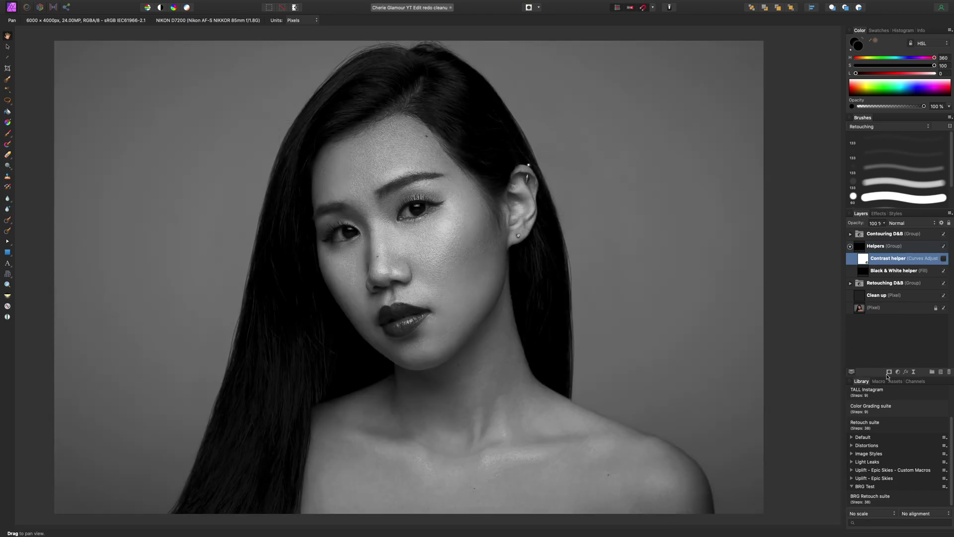
click(943, 258)
click(944, 245)
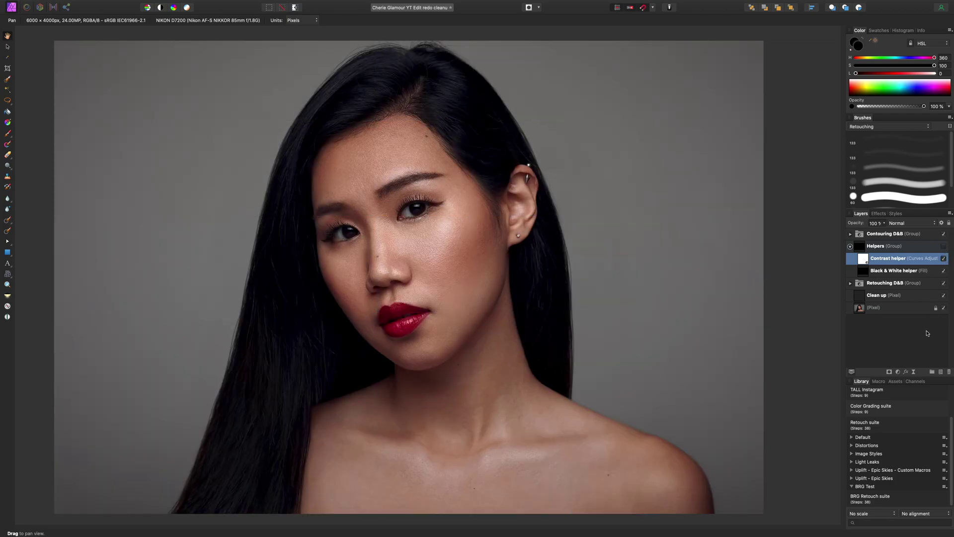